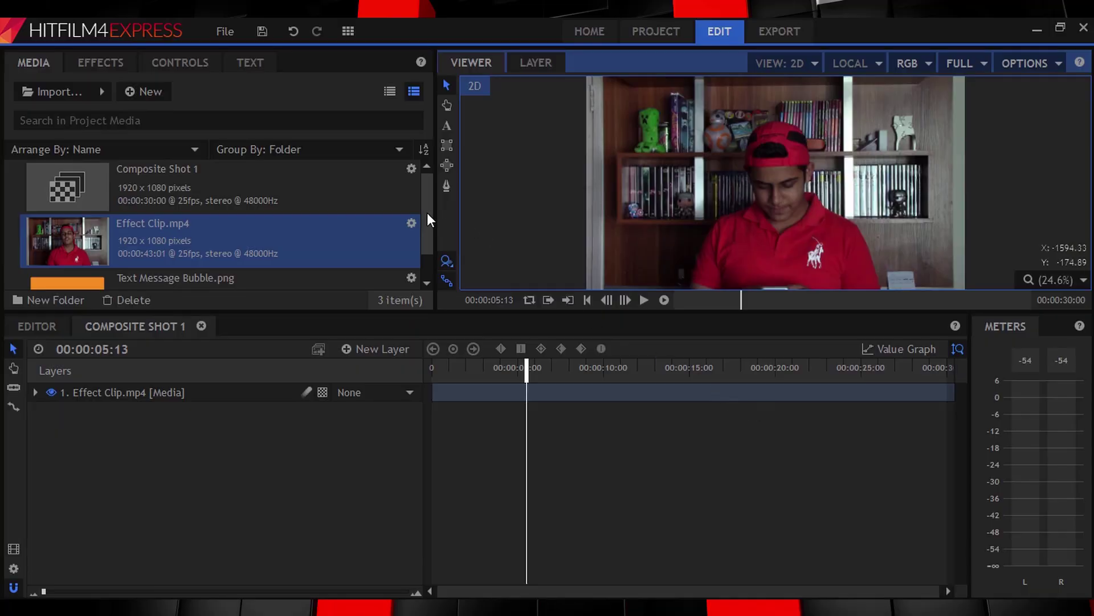
- Scroll the media list down and select Text Message Bubble.png
left_click_drag(425, 238, 431, 262)
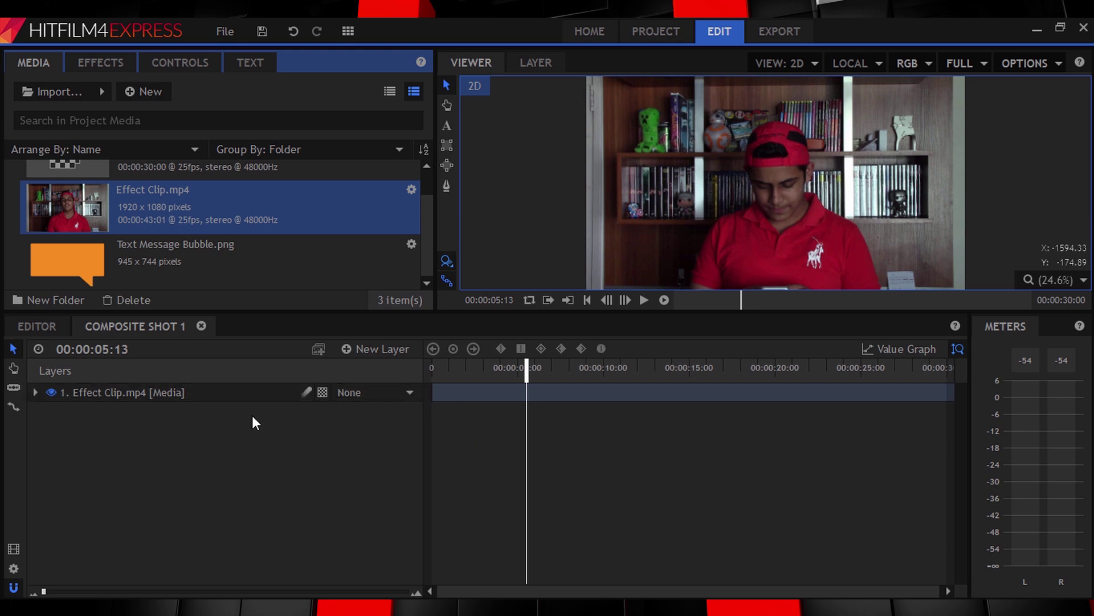
left_click(121, 268)
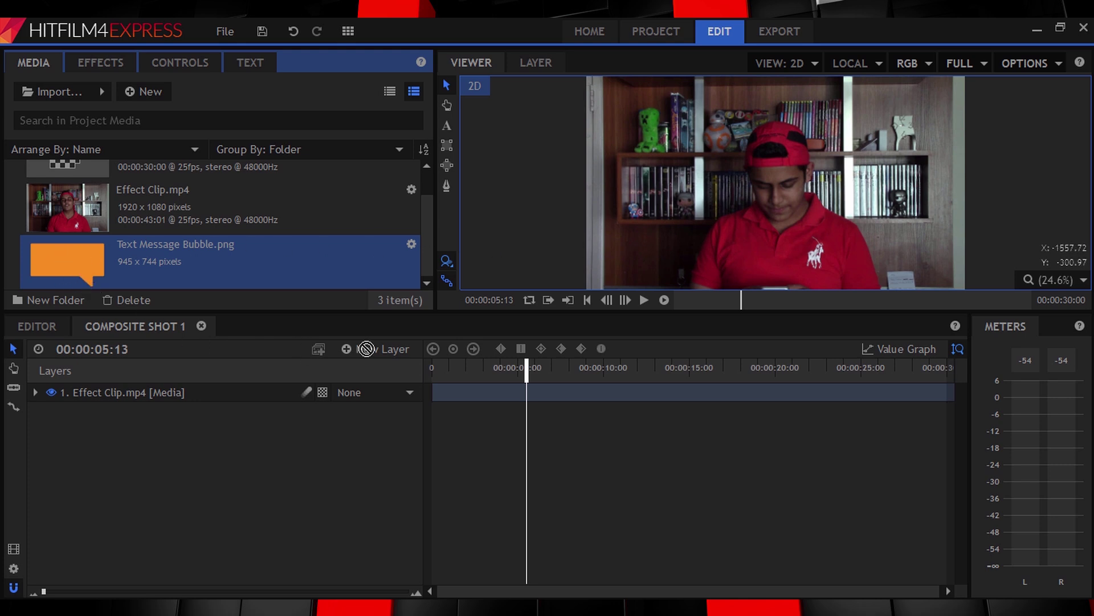
- Add the bubble image to the timeline and turn it into a composite shot named Text
left_click_drag(530, 382, 532, 393)
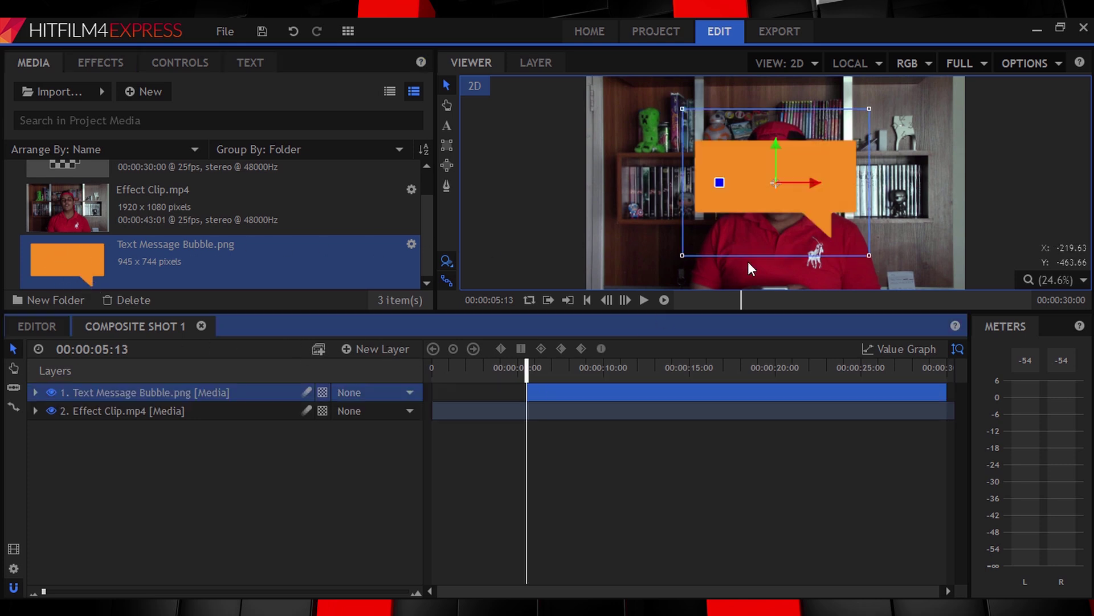
left_click(317, 349)
type("Text")
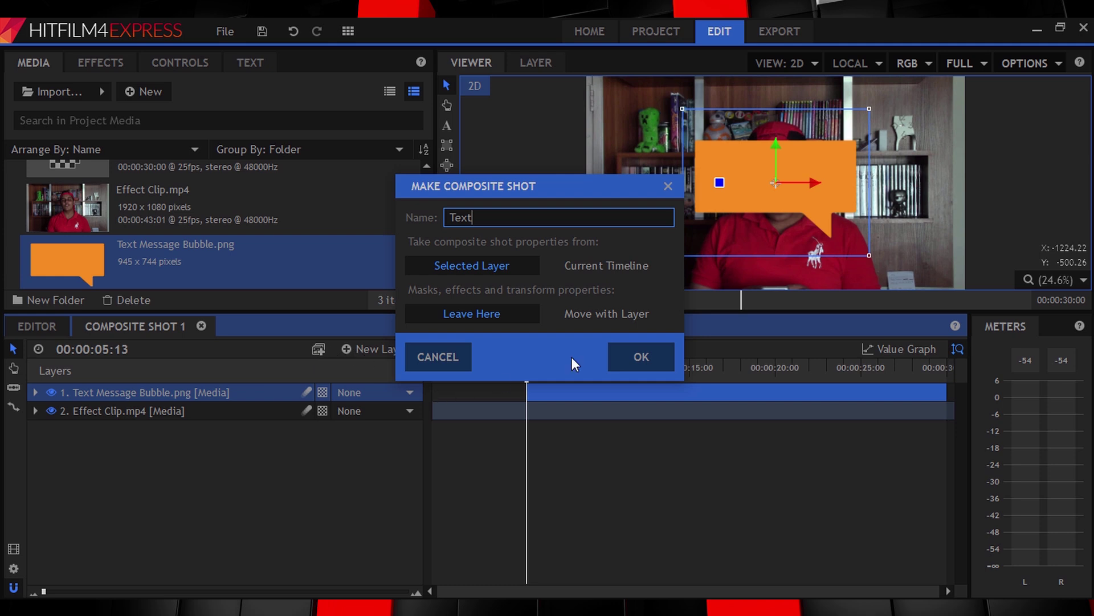
left_click(620, 354)
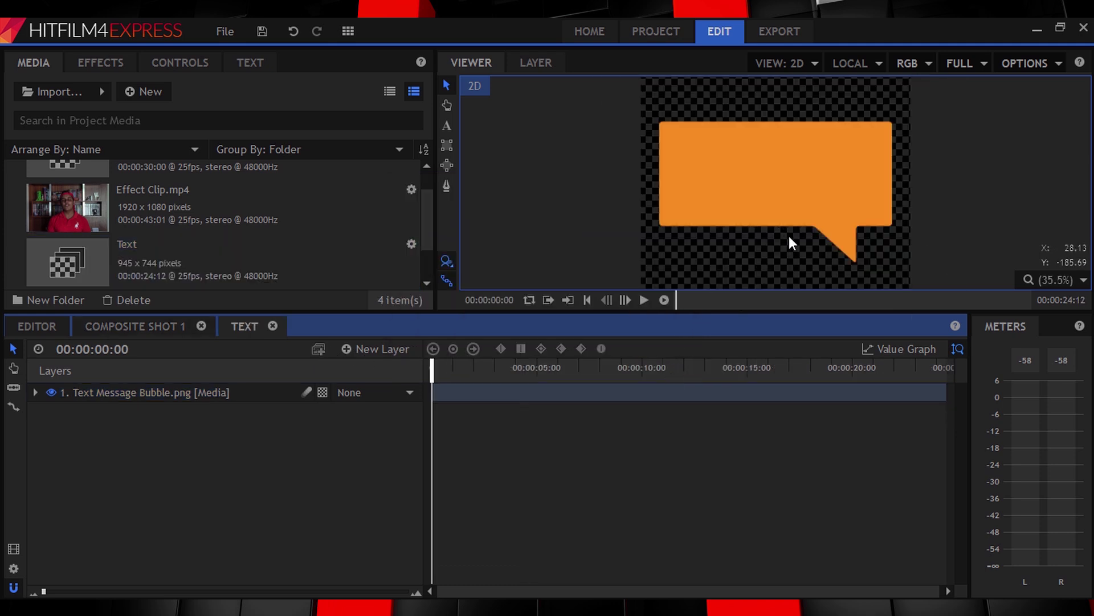
- Zoom and pan the viewer to frame the bubble layer
scroll(812, 223, "up", 2)
left_click(882, 204)
left_click_drag(882, 204, 885, 222)
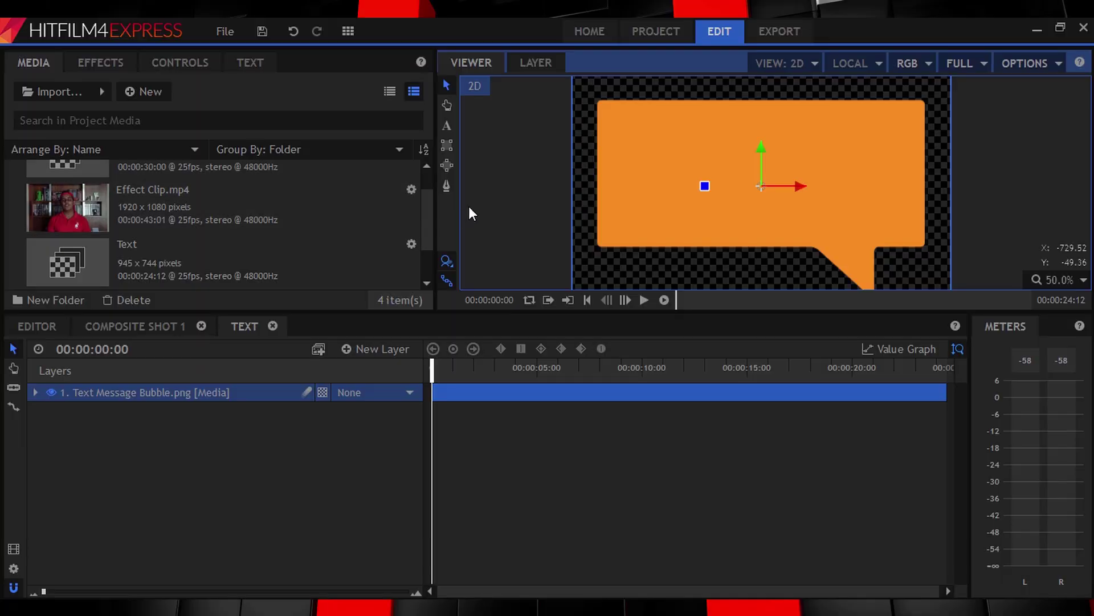
- Apply Hue Colorize to the bubble layer with Hue 261 and Lightness 38
left_click(116, 67)
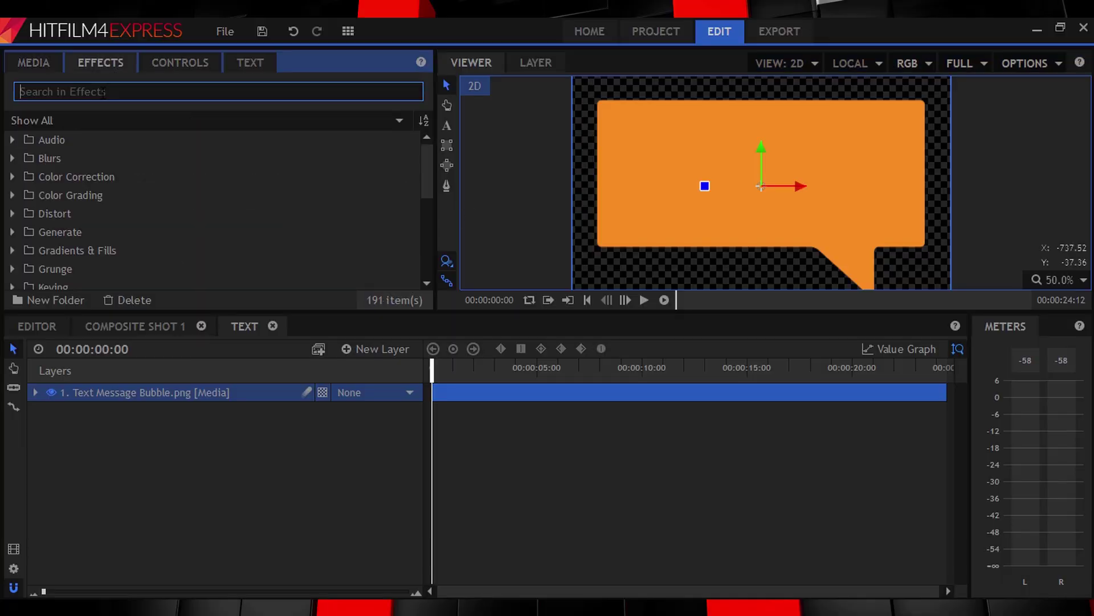
type("hue")
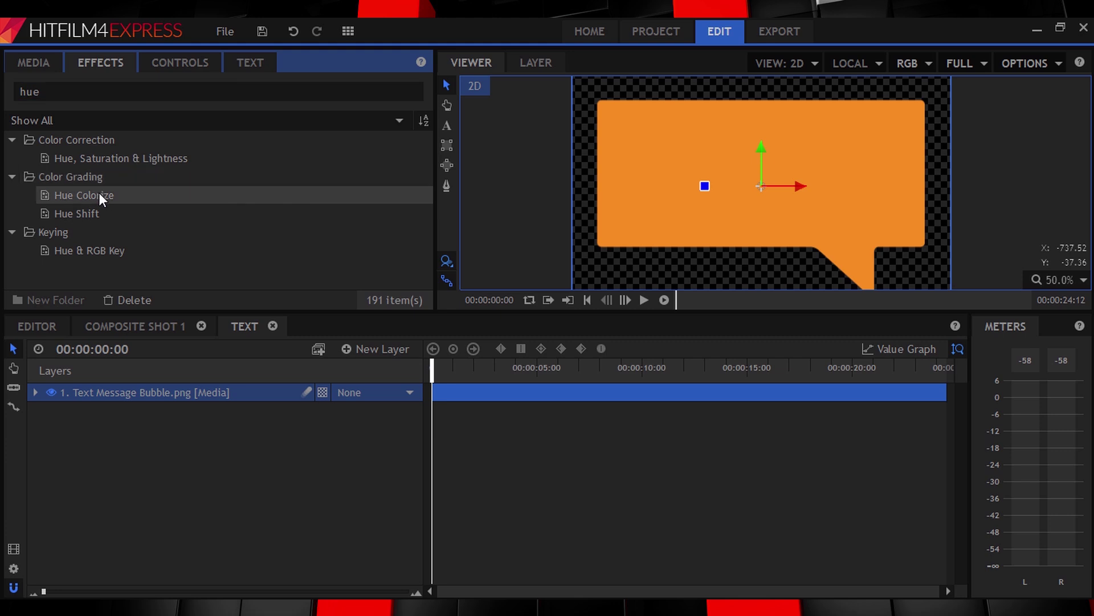
left_click_drag(145, 388, 149, 393)
left_click(180, 63)
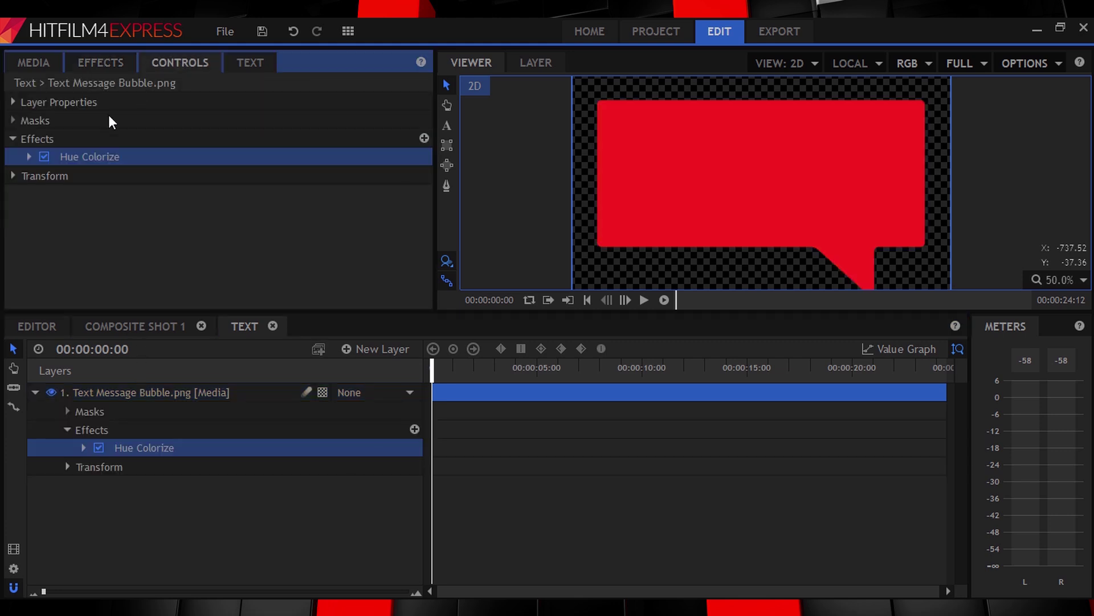
left_click(28, 156)
left_click_drag(164, 181, 135, 187)
left_click_drag(272, 252, 220, 252)
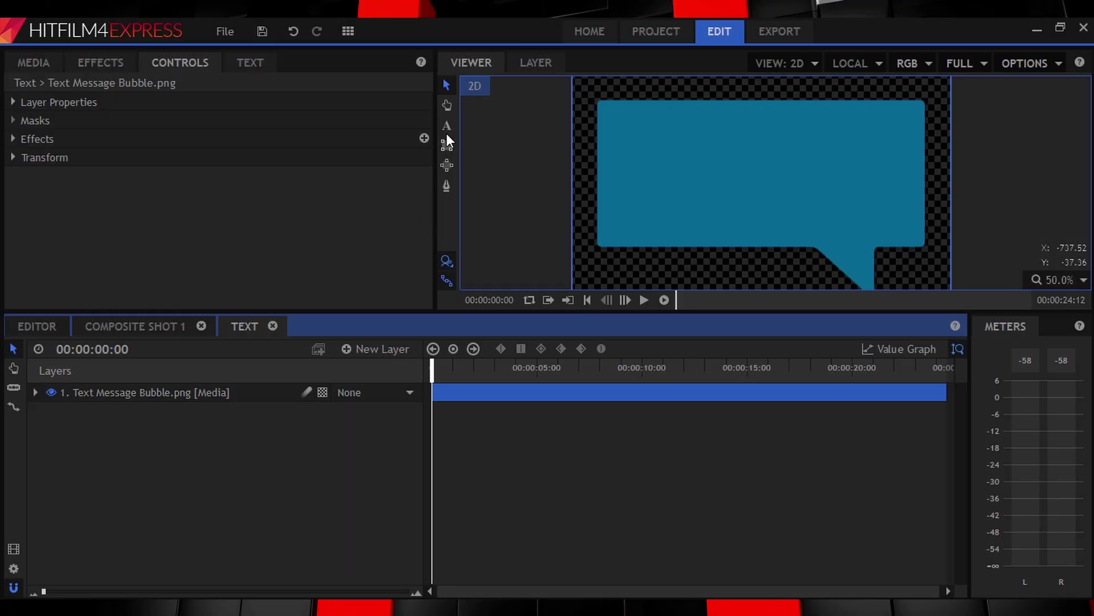
left_click(446, 125)
- Add a text box on the bubble with the message ending 'I wish he didn't exist', size 100
left_click_drag(603, 109, 921, 239)
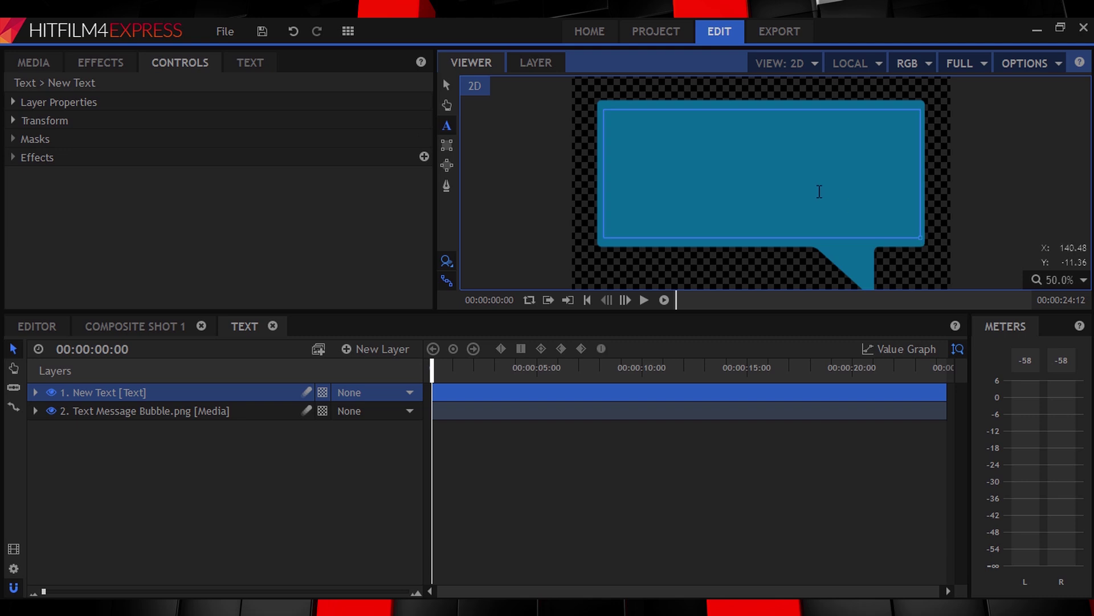
type("Ned sucks and I wish he ")
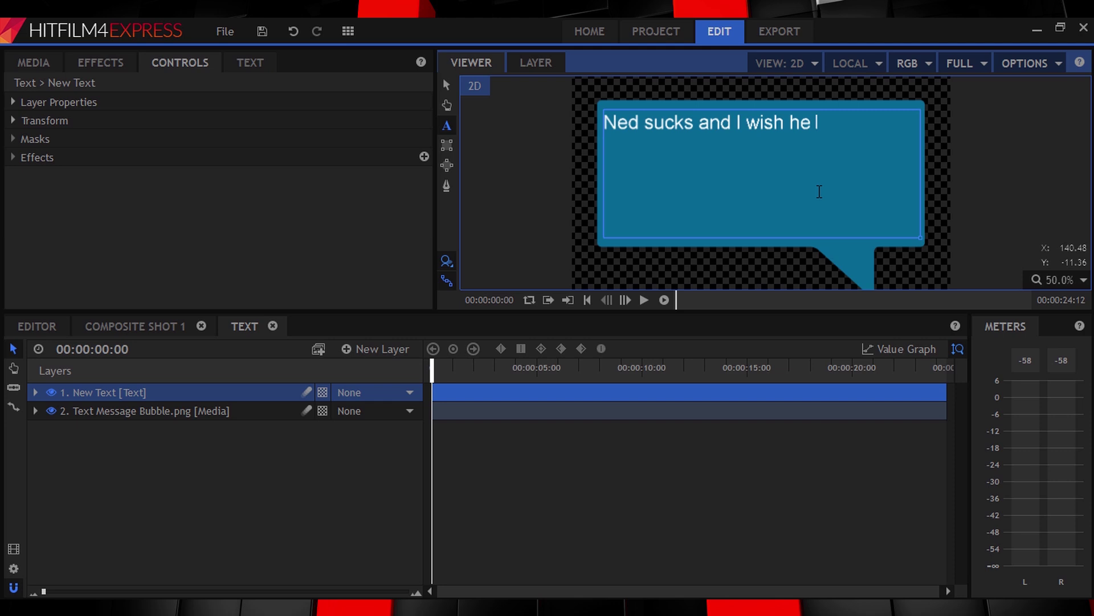
type("didn't exist")
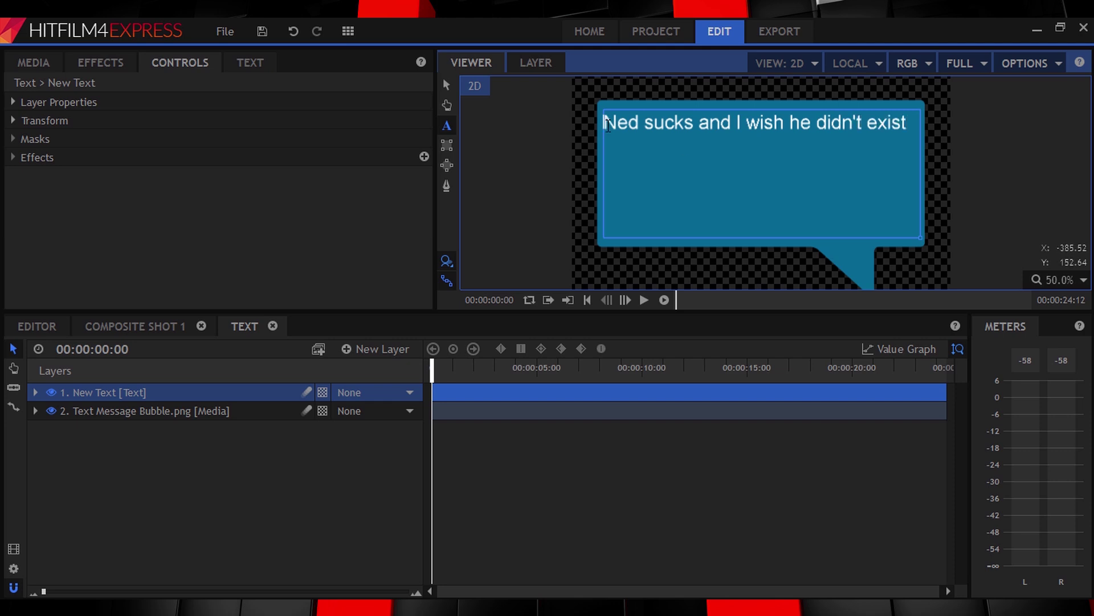
left_click_drag(603, 122, 906, 122)
left_click(239, 64)
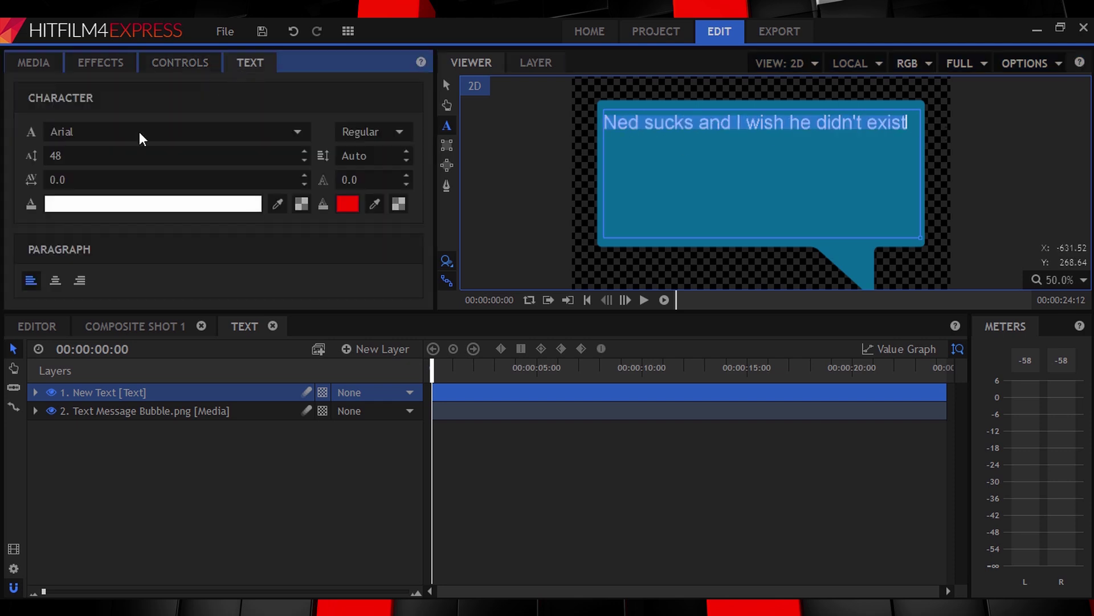
left_click_drag(142, 155, 142, 125)
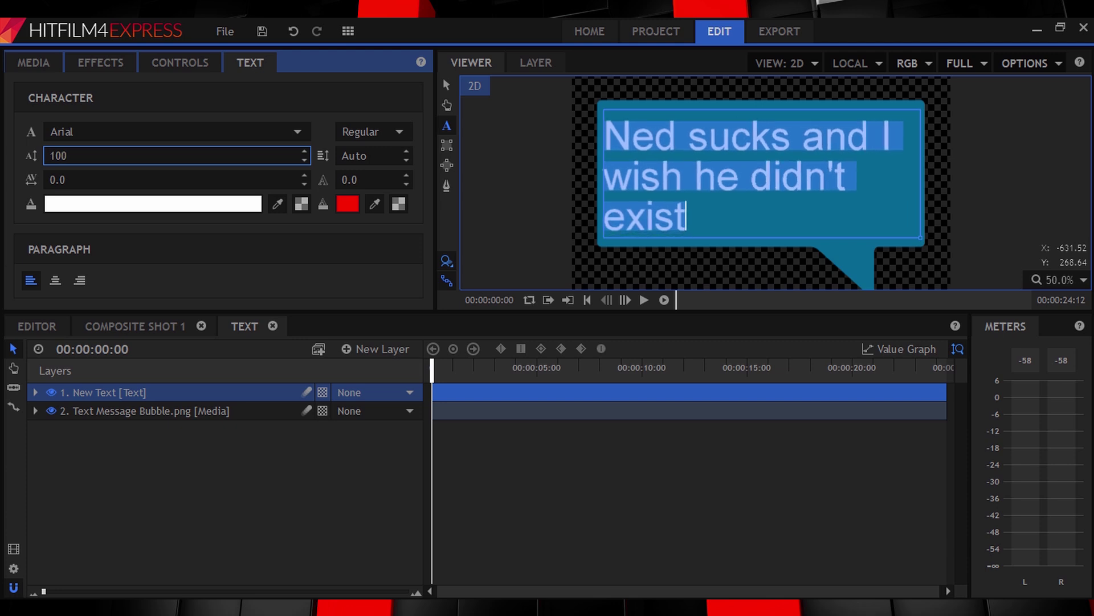
- Move the message text up inside the bubble and deselect it
left_click(447, 85)
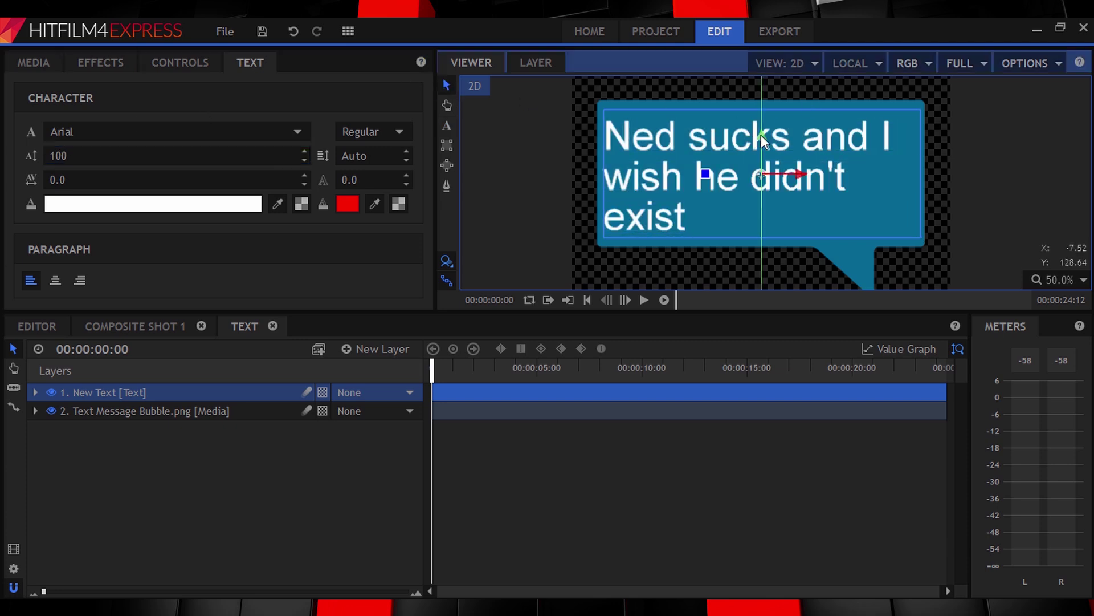
left_click_drag(761, 135, 762, 124)
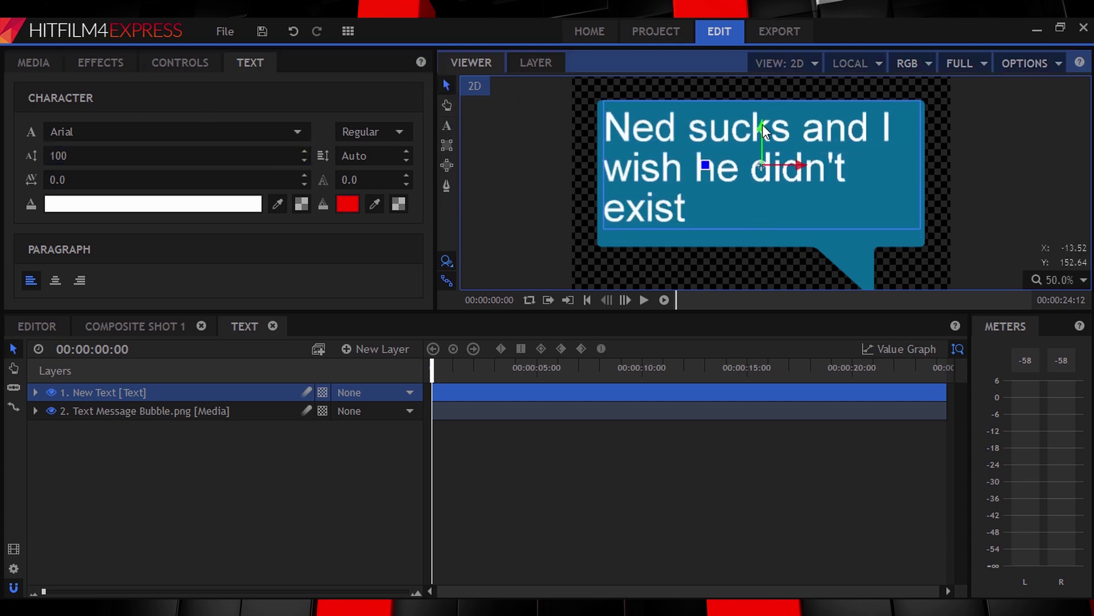
left_click(973, 150)
- Add a header text line with the sender's name and 1:00pm time at size 28
key("t")
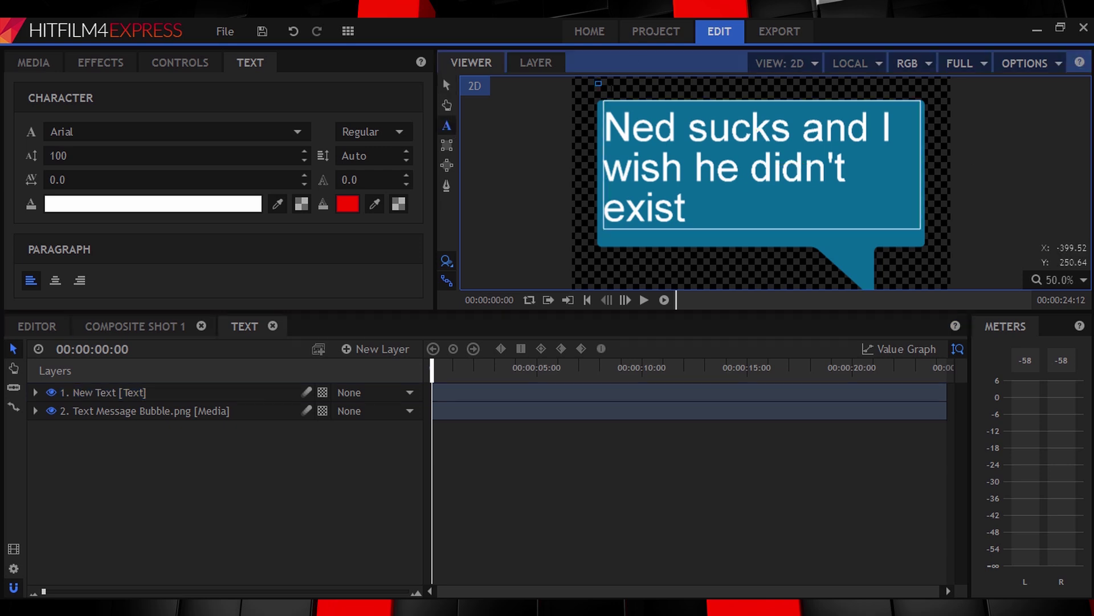
left_click_drag(597, 82, 811, 101)
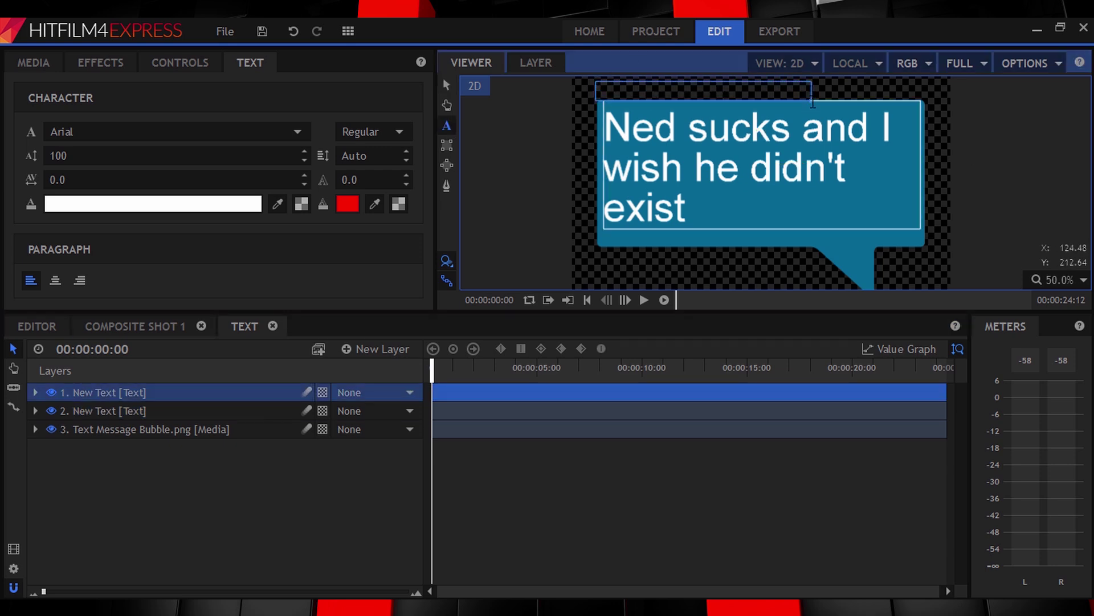
type("N")
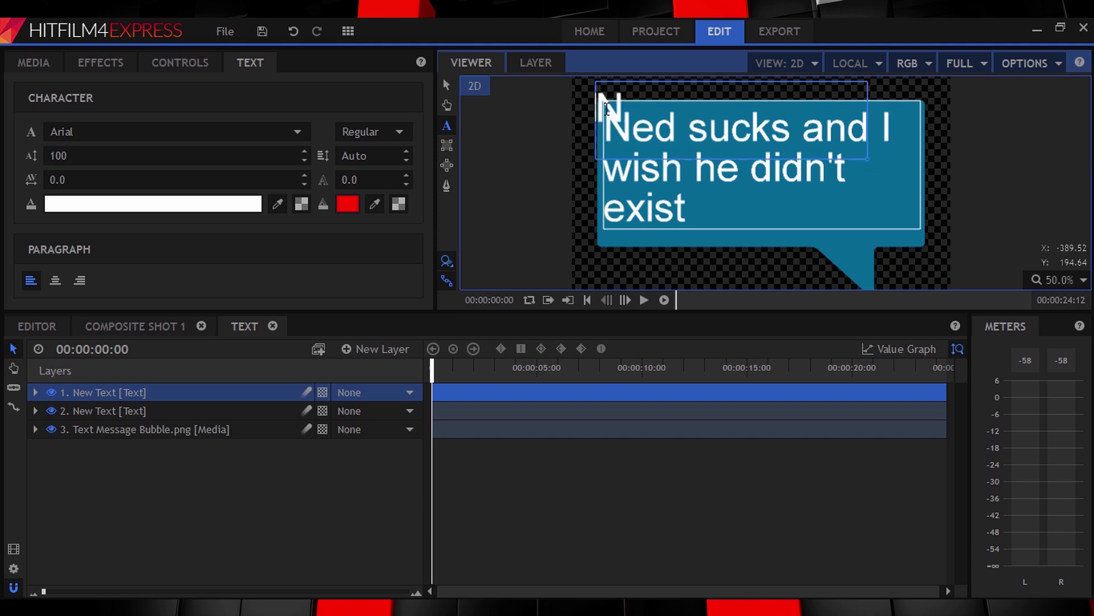
key("ctrl+a")
double_click(146, 154)
type("46")
scroll(655, 109, "up", 2)
left_click(605, 156)
type("ed")
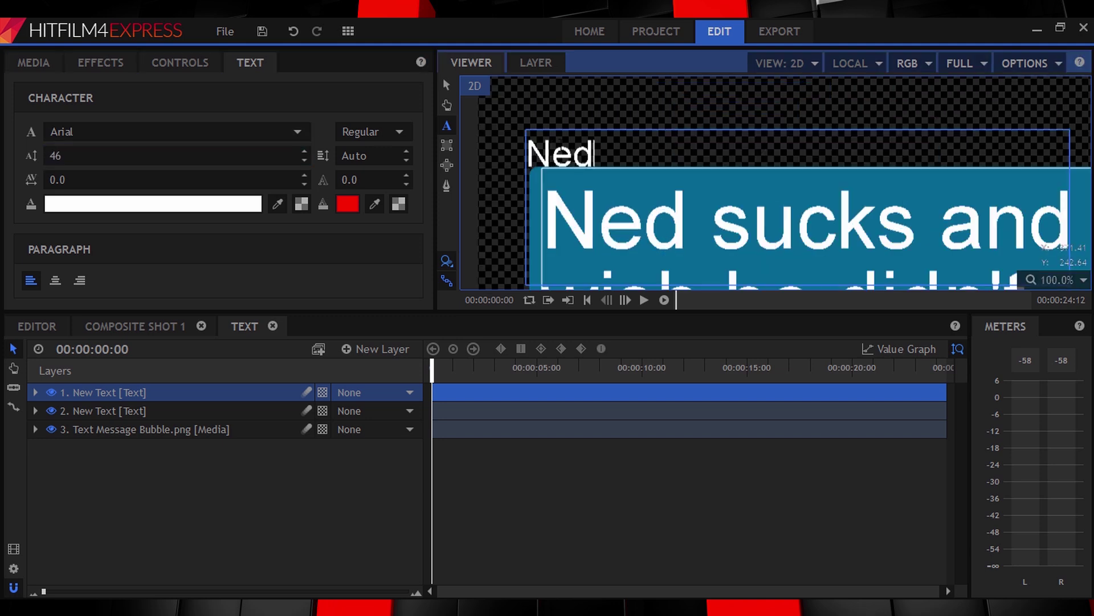
type("//1:00pm")
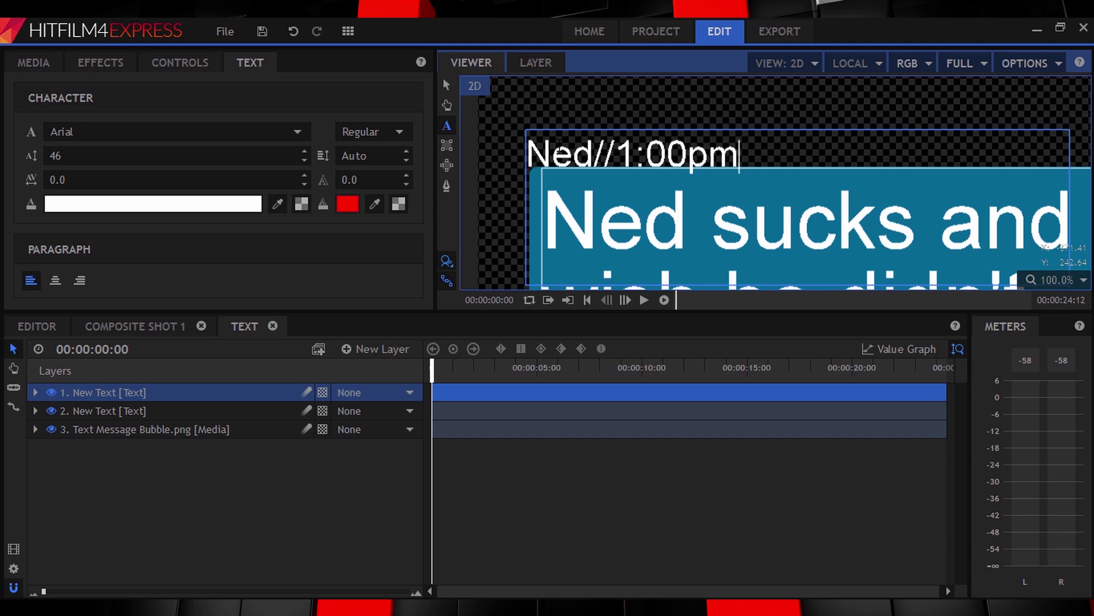
key("shift+Left")
key("shift+Left")
key("shift+Left")
key("shift+Left")
key("shift+Left")
key("shift+Left")
key("shift+Left")
key("shift+Left")
key("shift+Left")
key("shift+Left")
key("shift+Left")
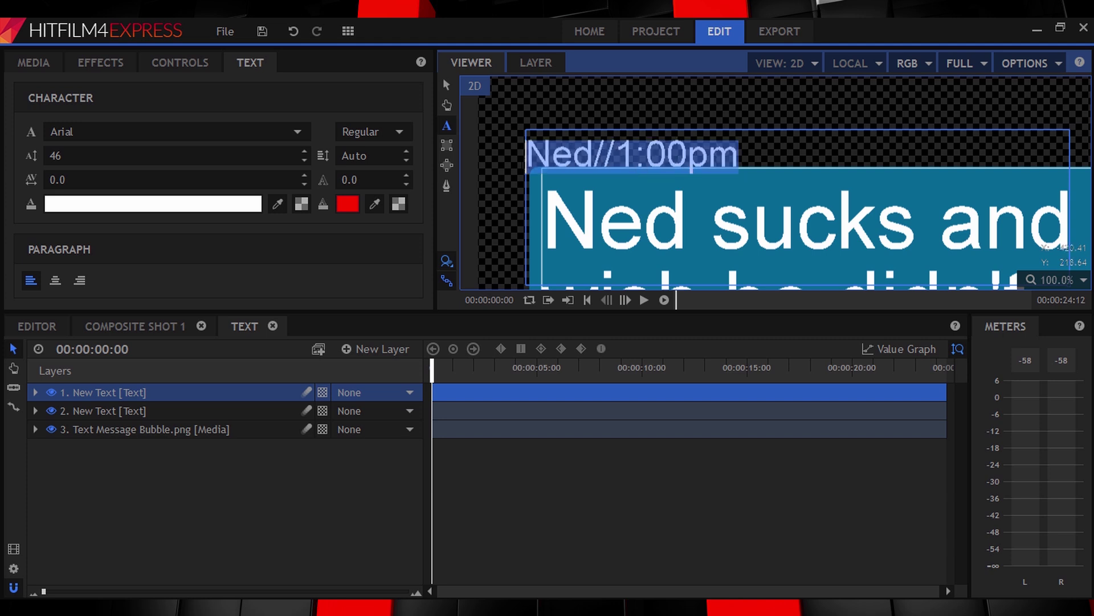
left_click_drag(118, 156, 427, 83)
- Move the header line just above the bubble's top-left corner
left_click(446, 85)
left_click_drag(777, 153, 786, 150)
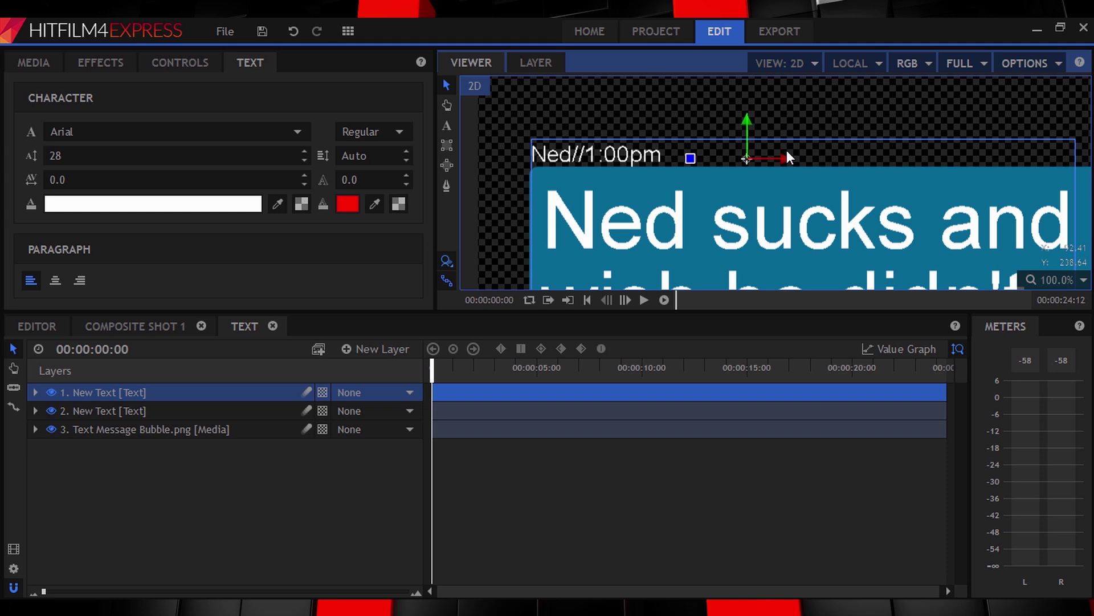
left_click(447, 123)
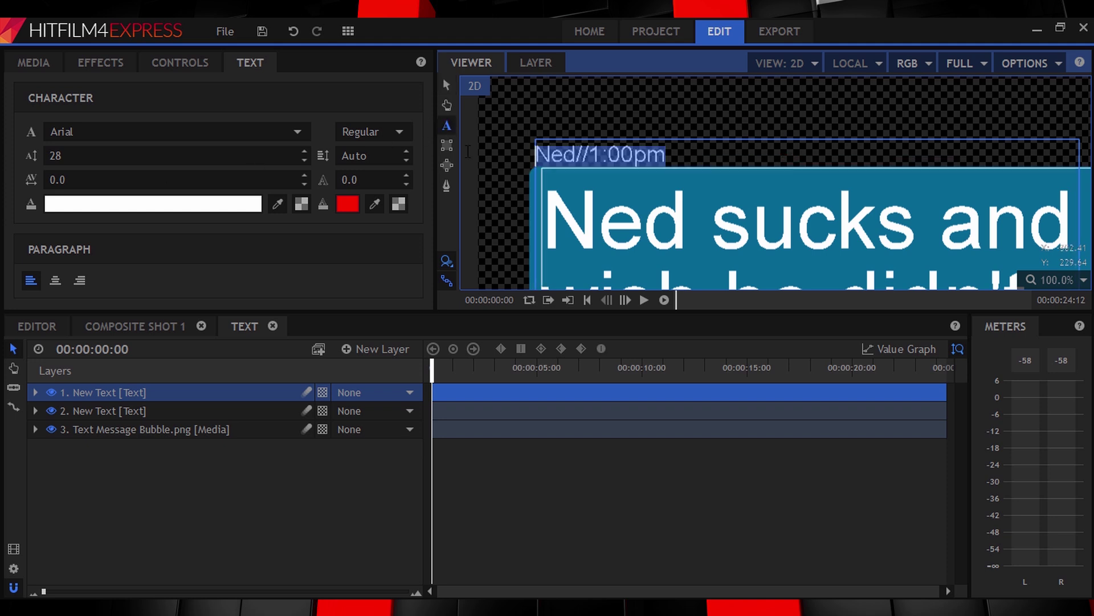
left_click(373, 142)
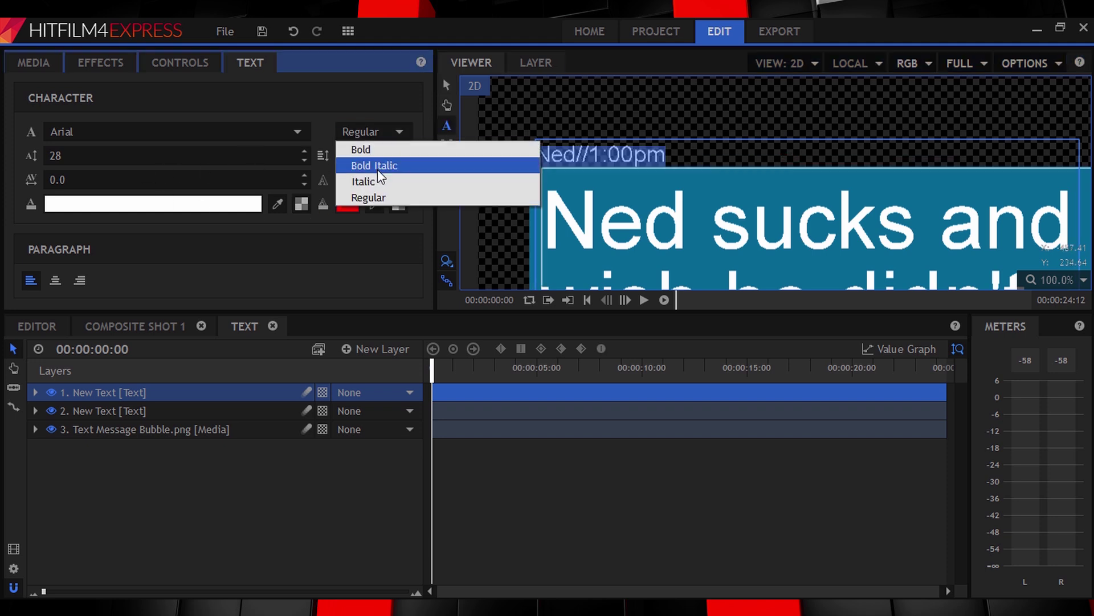
- Make the header bold and keyframe its opacity from 0% at frame 0 to 100% at frame 6
left_click(371, 149)
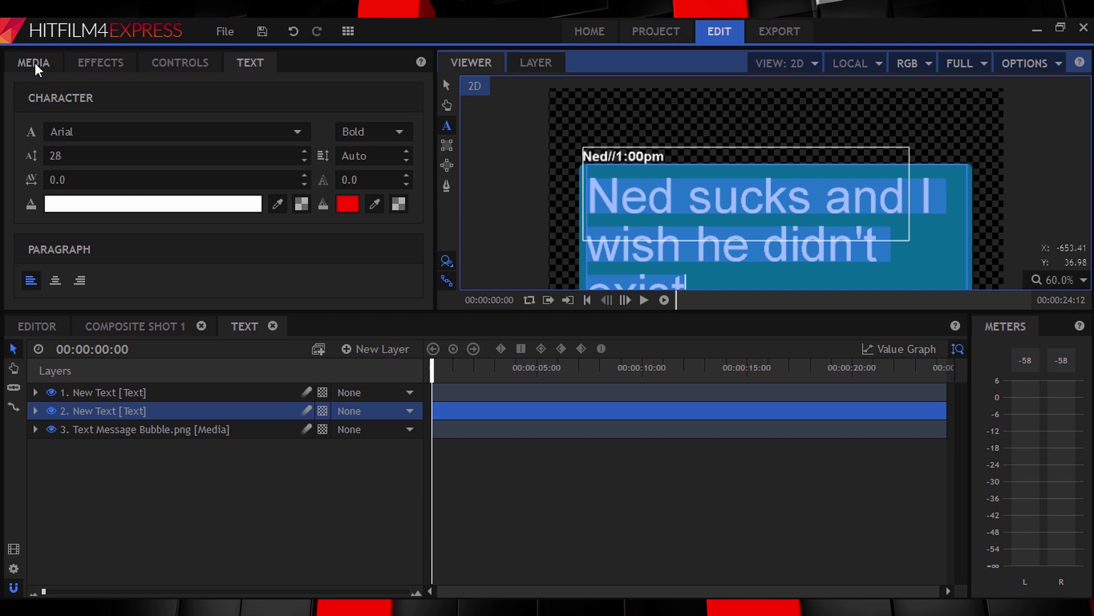
left_click(120, 391)
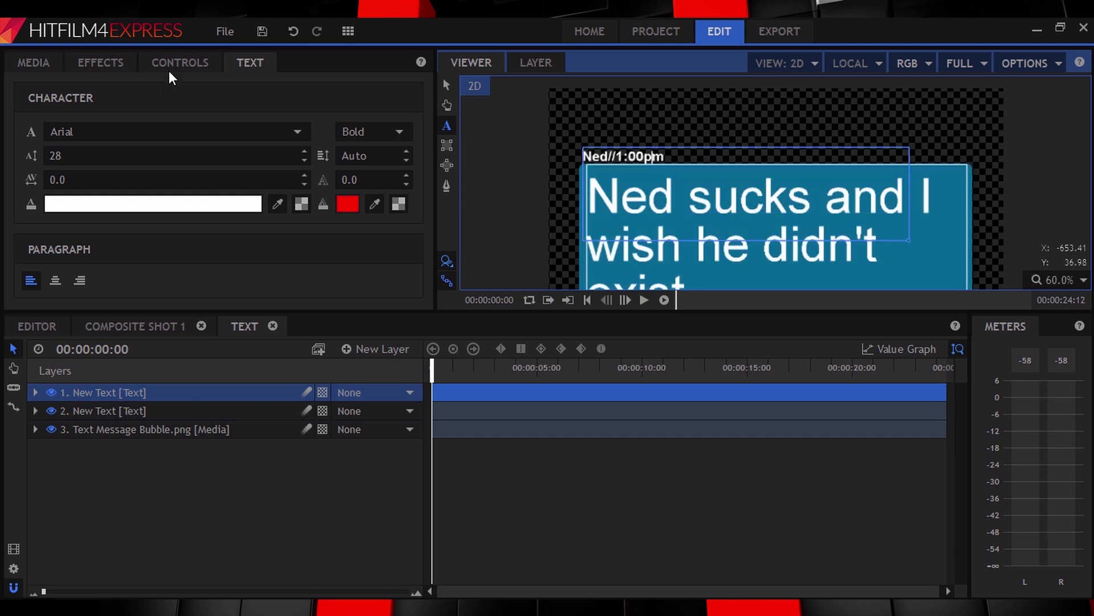
left_click(177, 64)
left_click(12, 120)
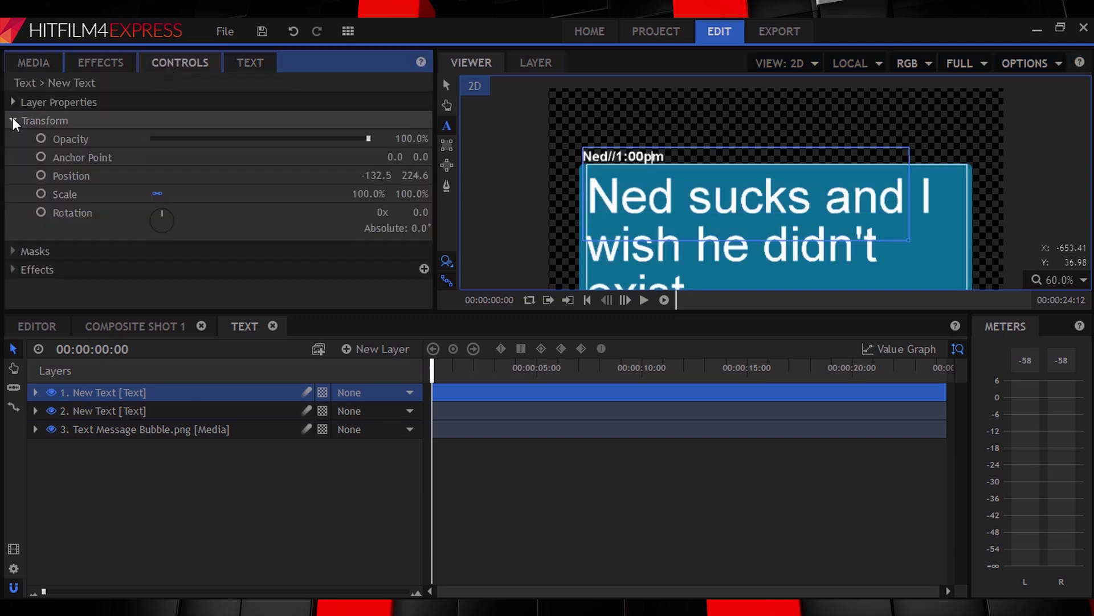
left_click(45, 139)
left_click_drag(210, 140, 150, 139)
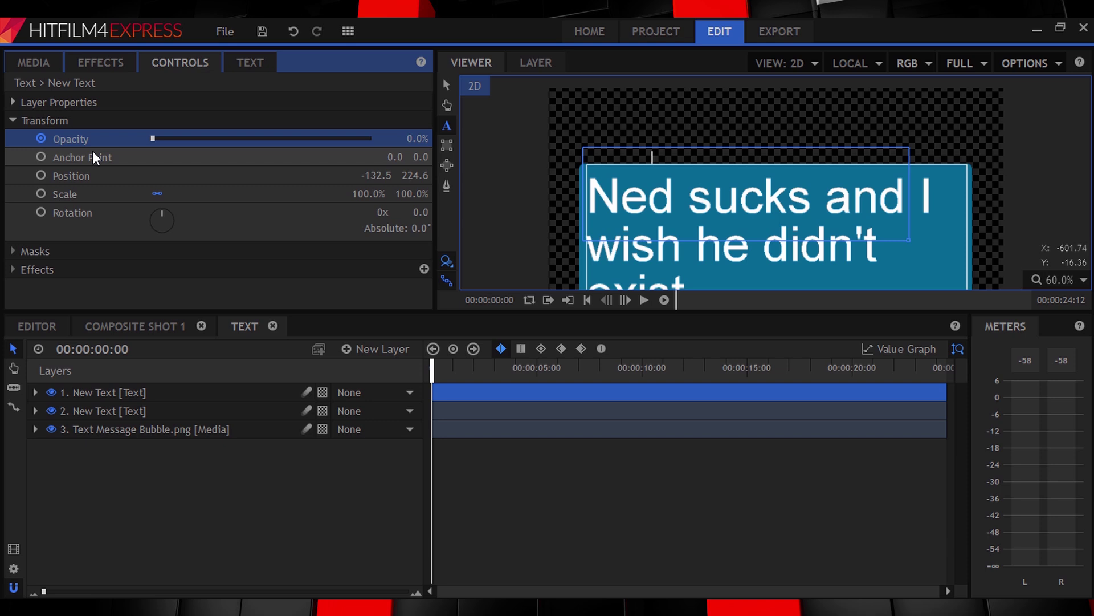
left_click(624, 300)
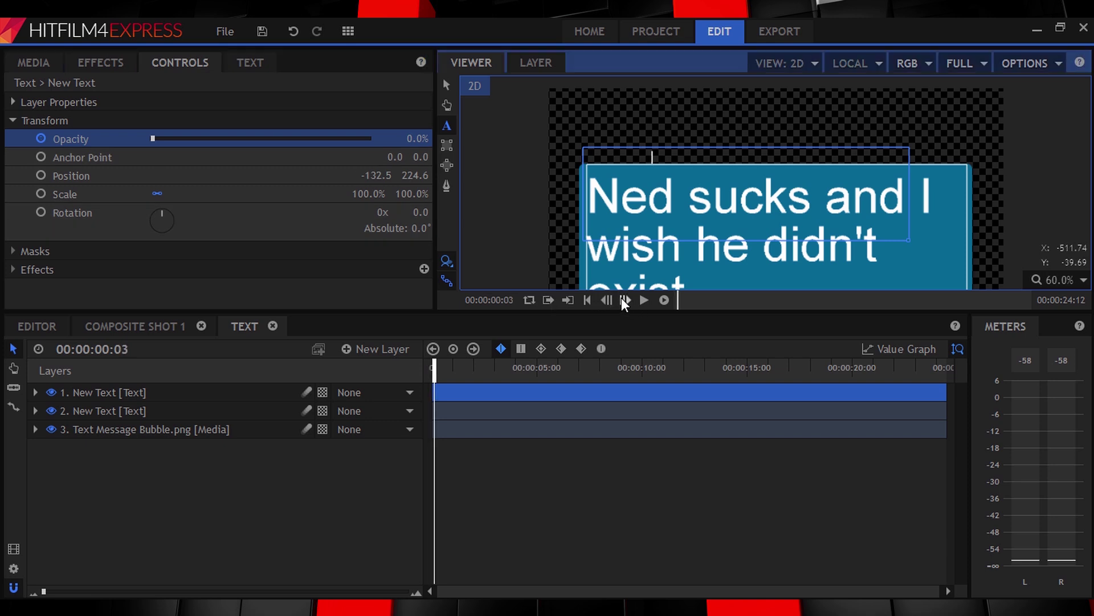
left_click(371, 139)
left_click(14, 121)
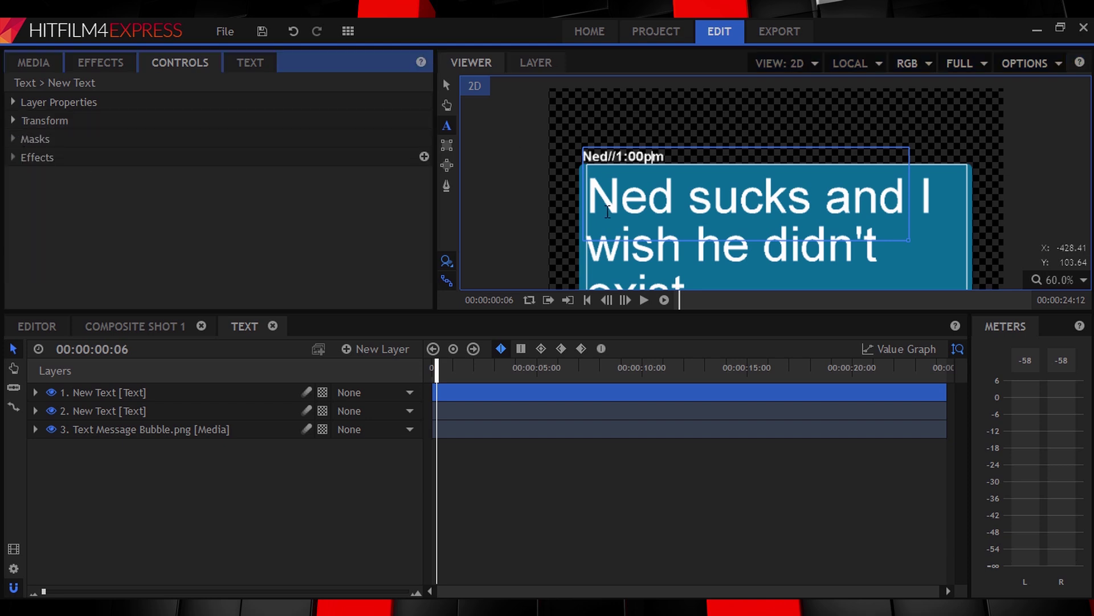
- Duplicate the bubble image layer and place the copy above the message text layer
left_click_drag(1020, 162, 993, 90)
key("t")
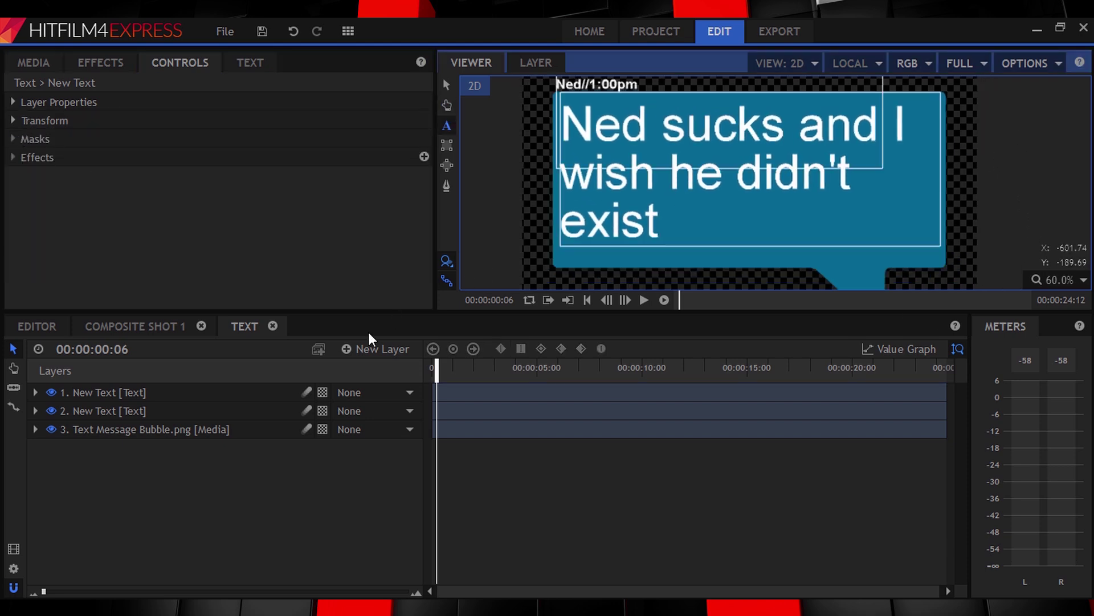
left_click(121, 433)
key("ctrl+d")
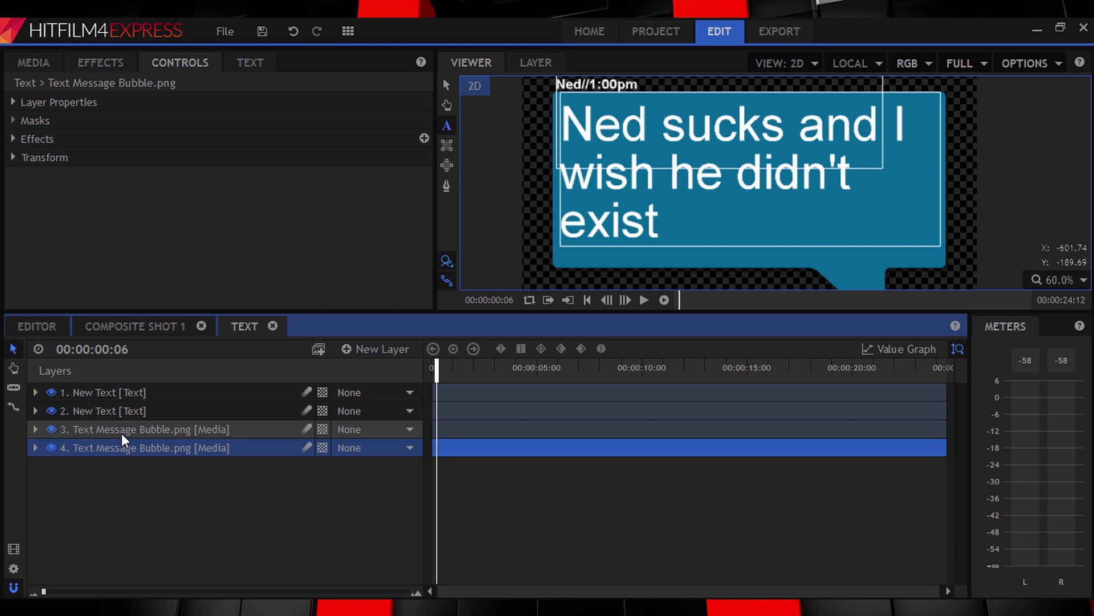
left_click_drag(123, 439, 127, 408)
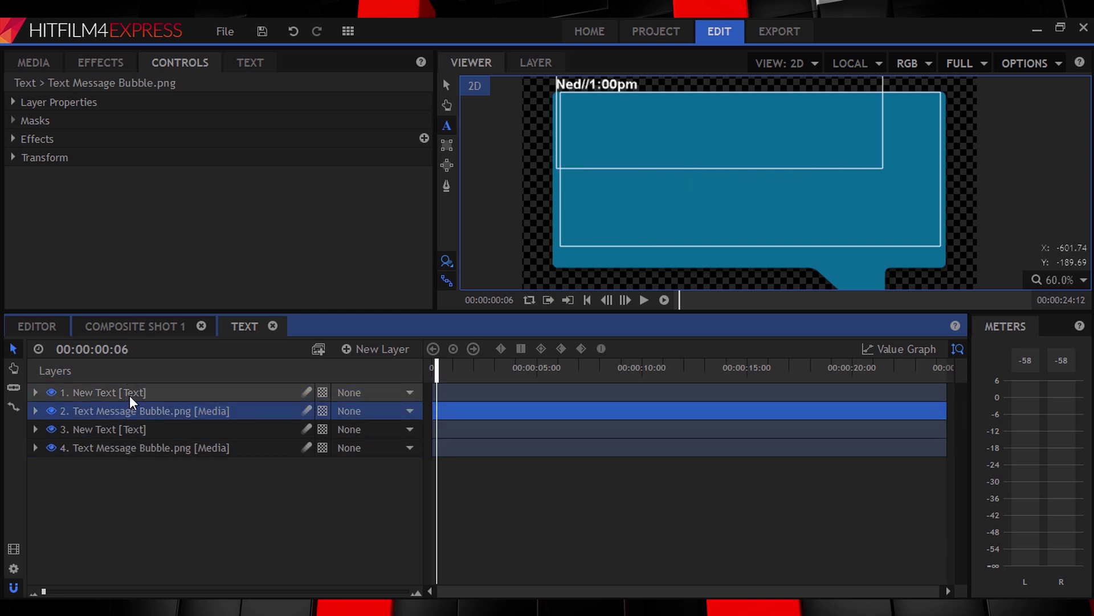
- Set the bubble copy to 56% opacity and draw three rectangle masks, one per message line
left_click(12, 158)
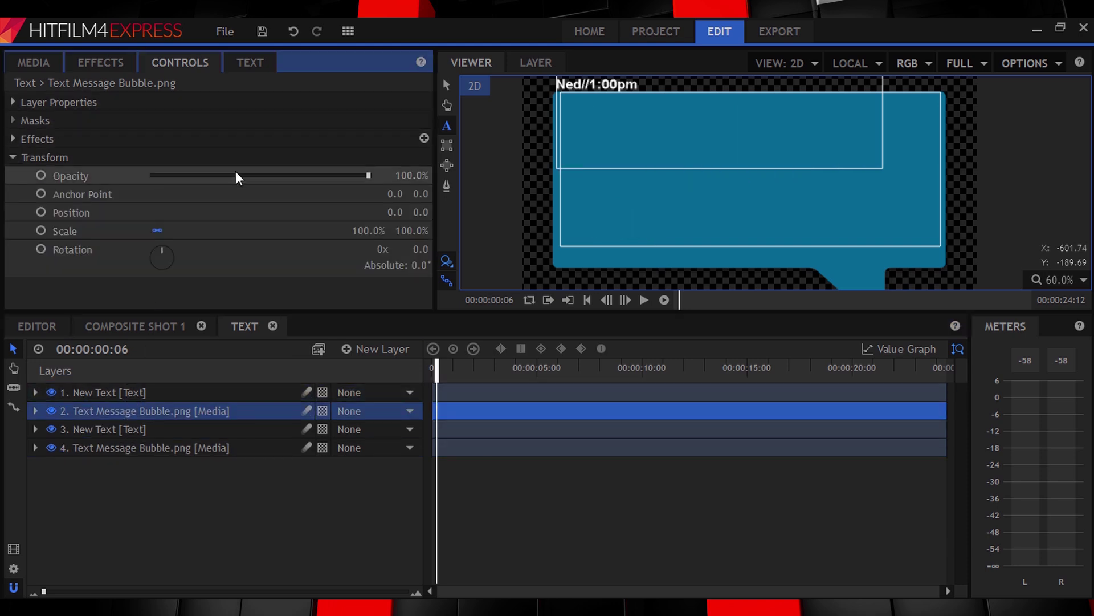
left_click_drag(238, 178, 274, 177)
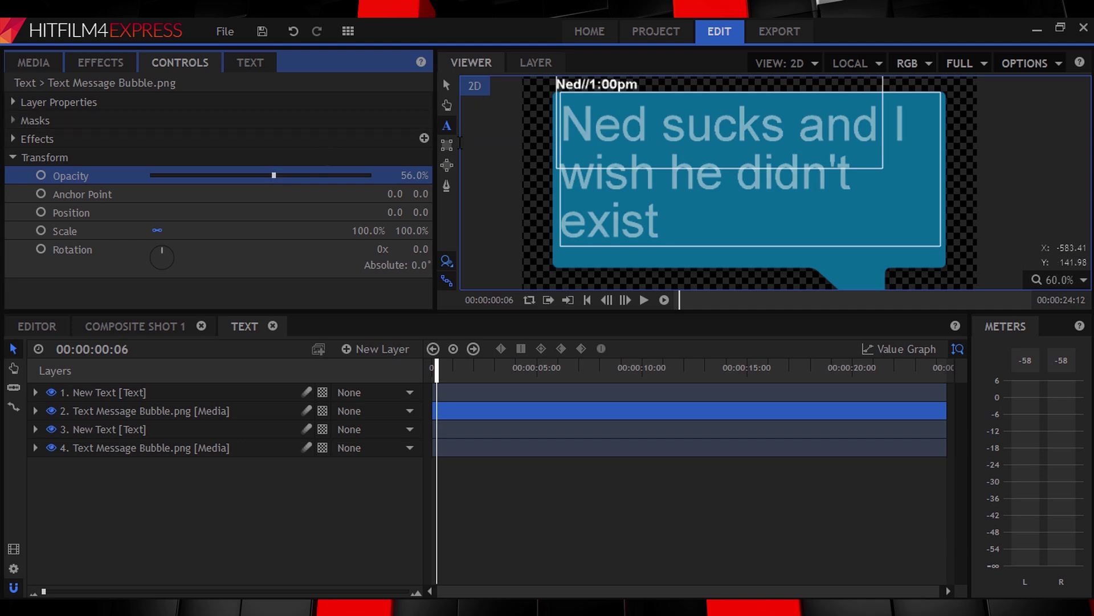
left_click(447, 144)
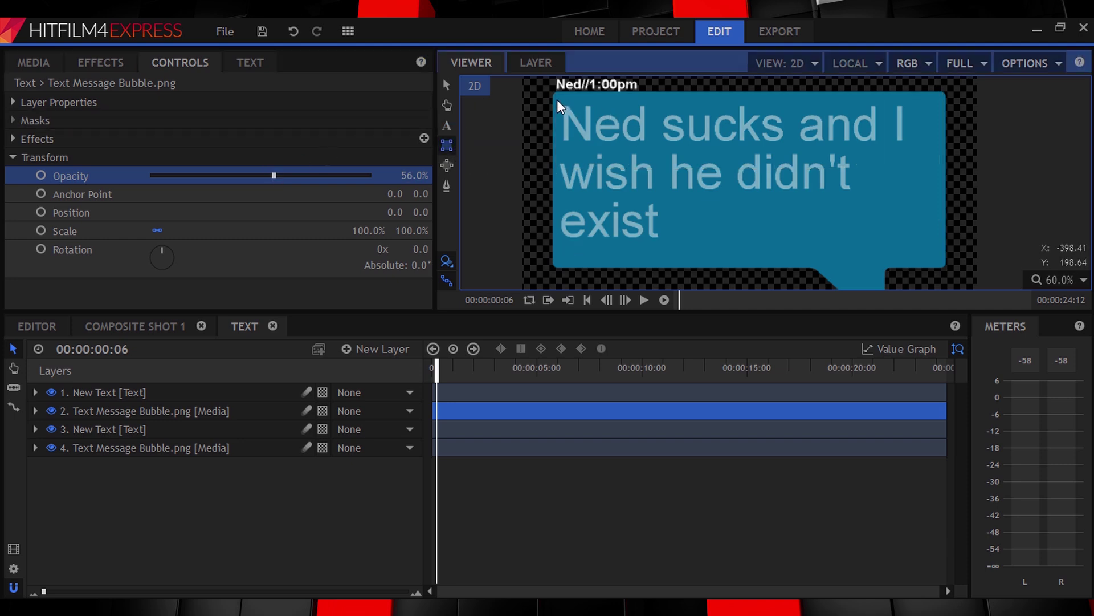
left_click_drag(556, 101, 924, 146)
left_click(108, 410)
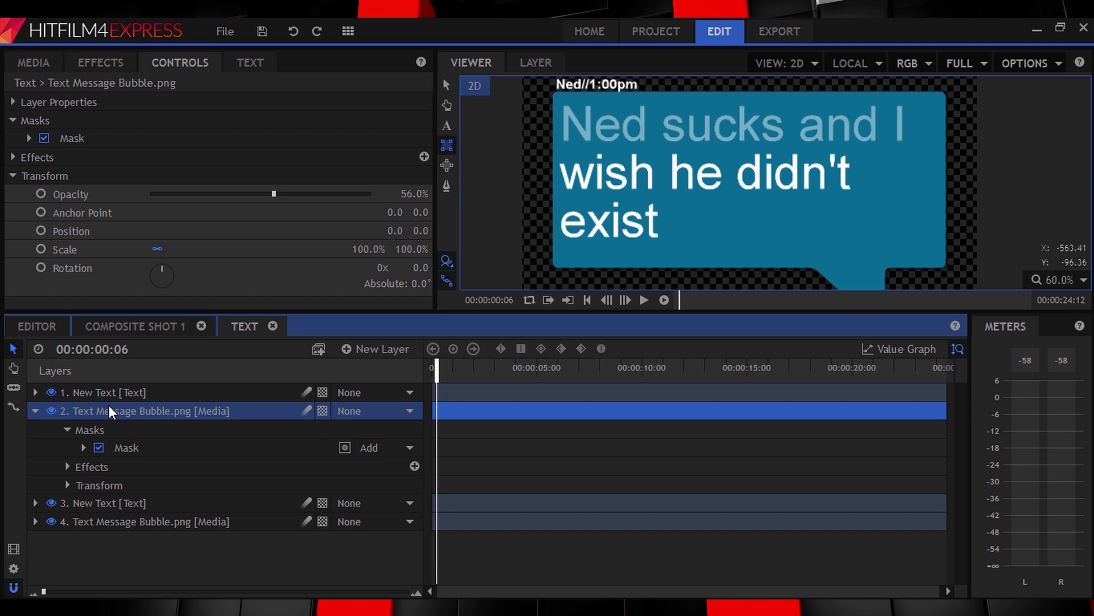
mouse_move(558, 150)
left_mouse_down()
mouse_move(804, 171)
mouse_move(875, 201)
left_mouse_up()
left_click_drag(557, 204, 674, 244)
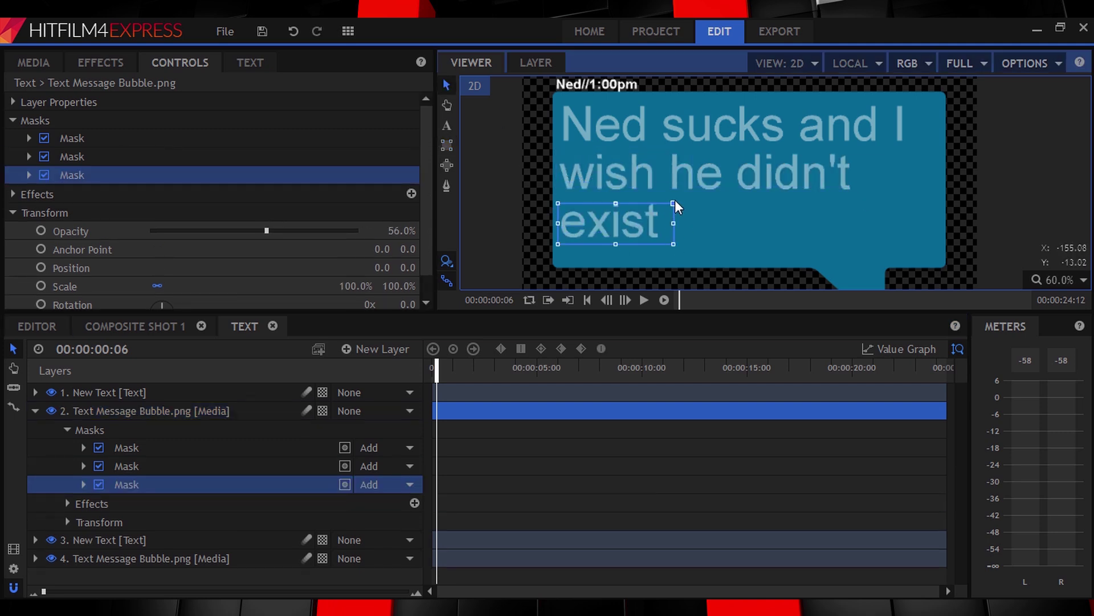
left_click(36, 411)
- Keyframe the first mask's position at frame 0 and slide it off the first line by frame 10
left_click_drag(440, 376, 92, 382)
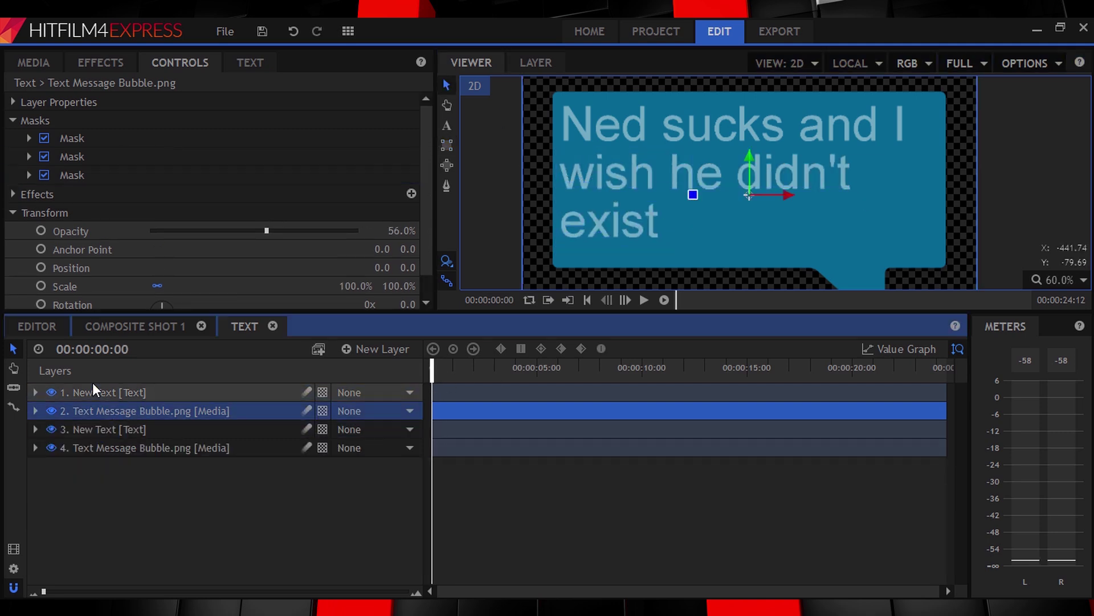
left_click(28, 137)
left_click(44, 213)
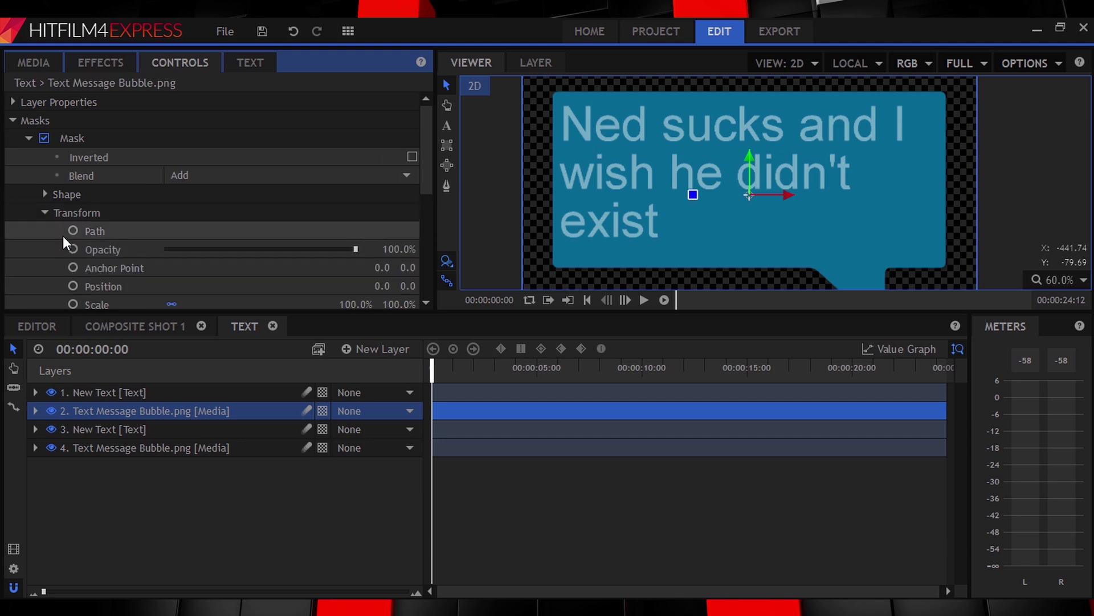
left_click(72, 286)
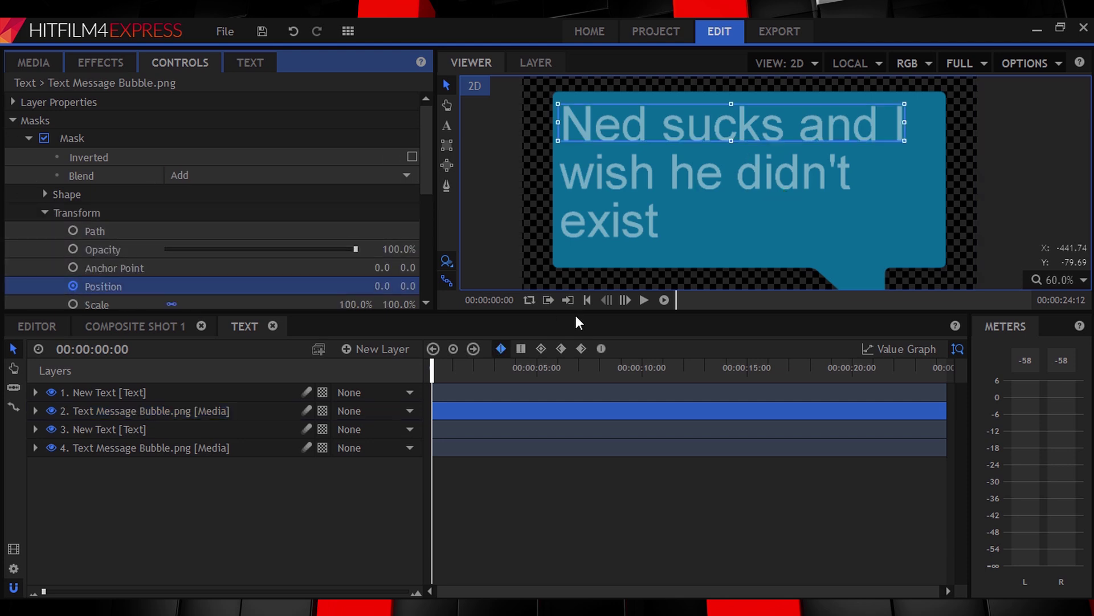
left_click(625, 299)
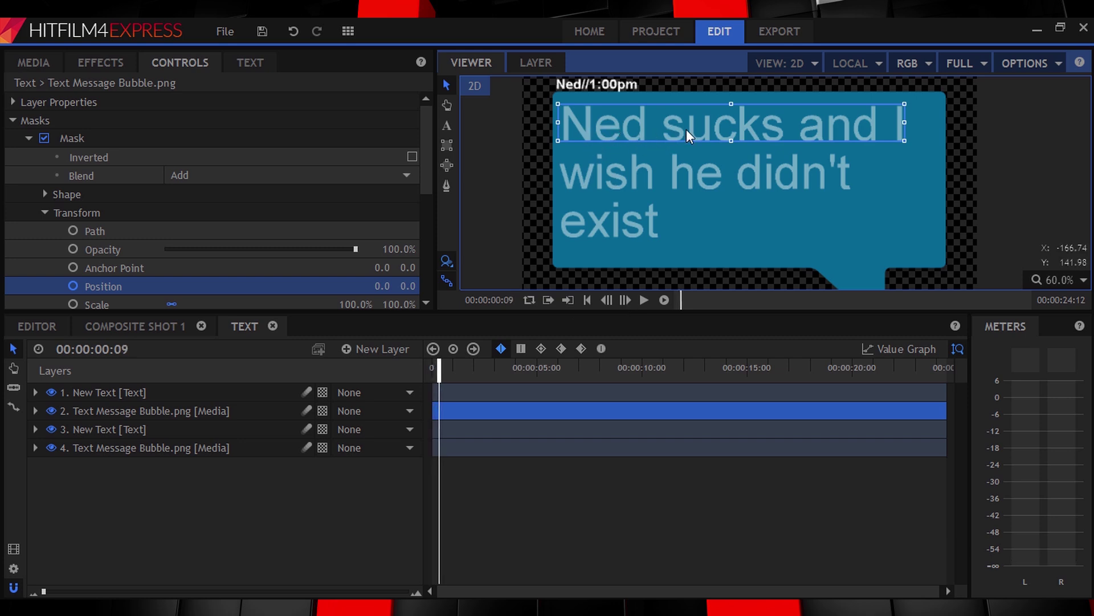
left_click(626, 298)
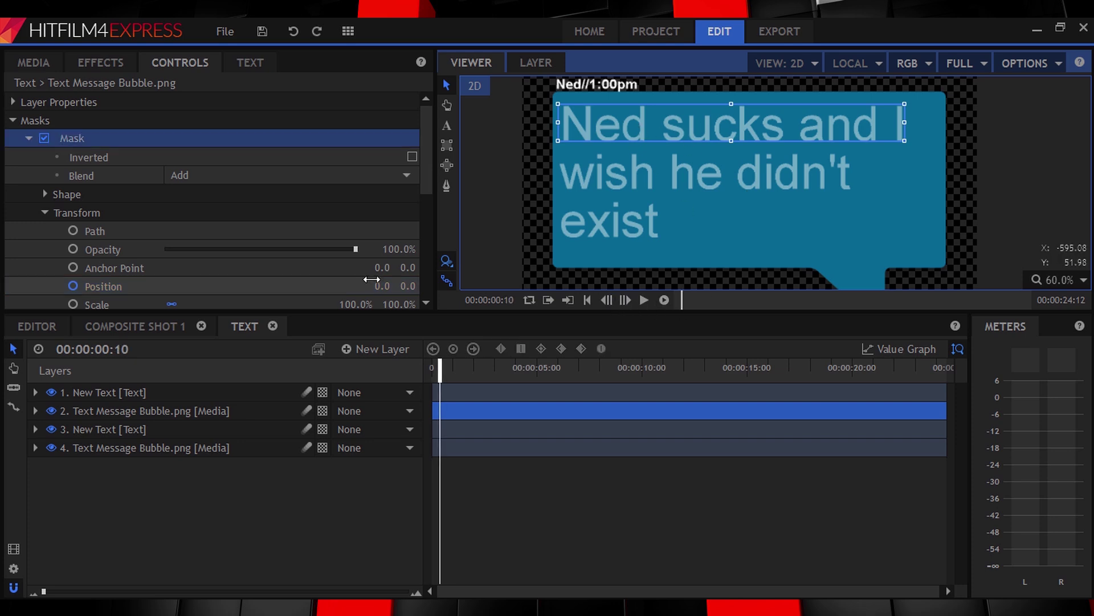
mouse_move(371, 280)
left_mouse_down()
mouse_move(456, 279)
mouse_move(375, 282)
left_mouse_up()
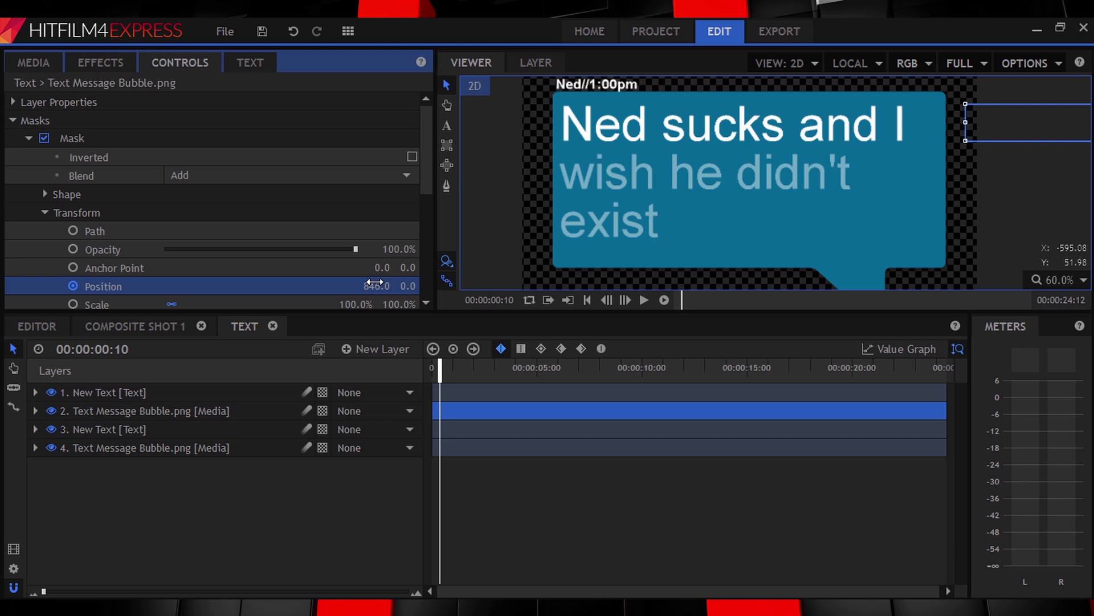
- Animate the second and third masks sliding off their lines at frame 19 and 1:00
scroll(295, 270, "down", 4)
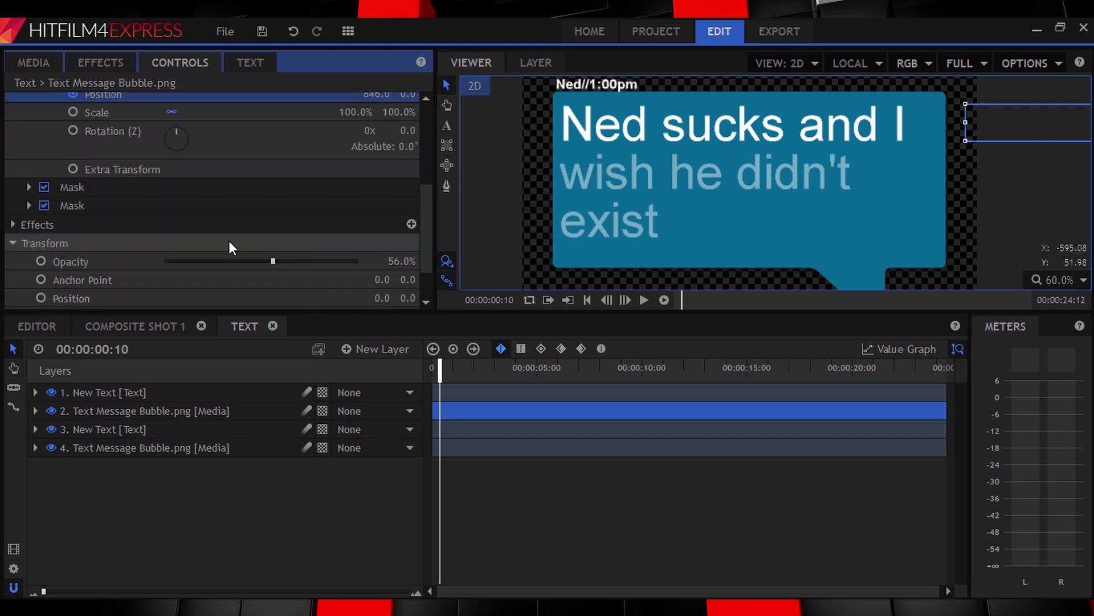
left_click(29, 187)
left_click(45, 258)
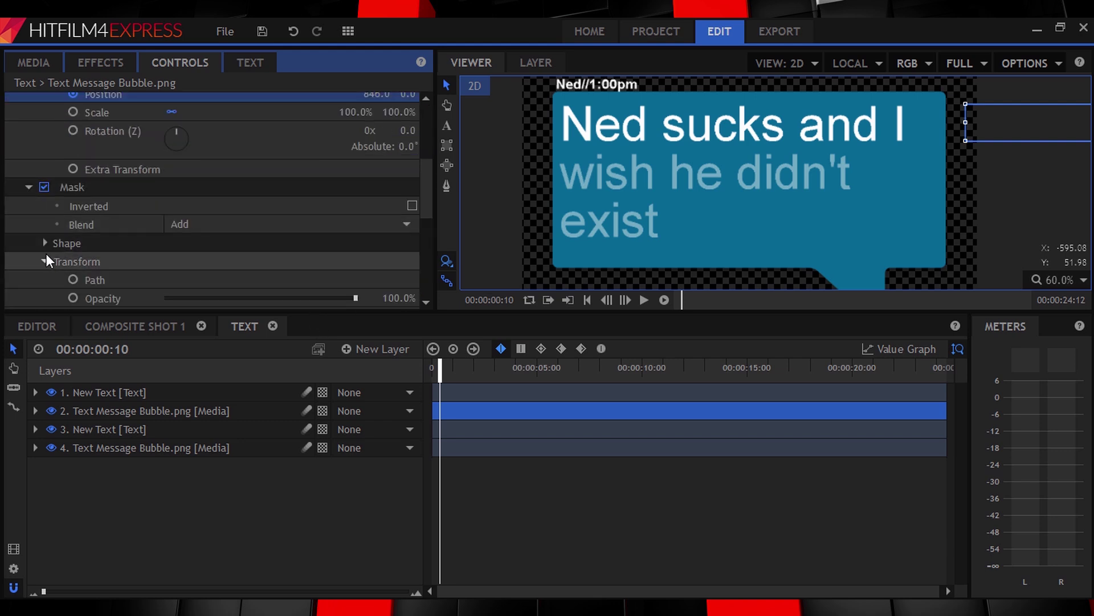
scroll(54, 251, "down", 4)
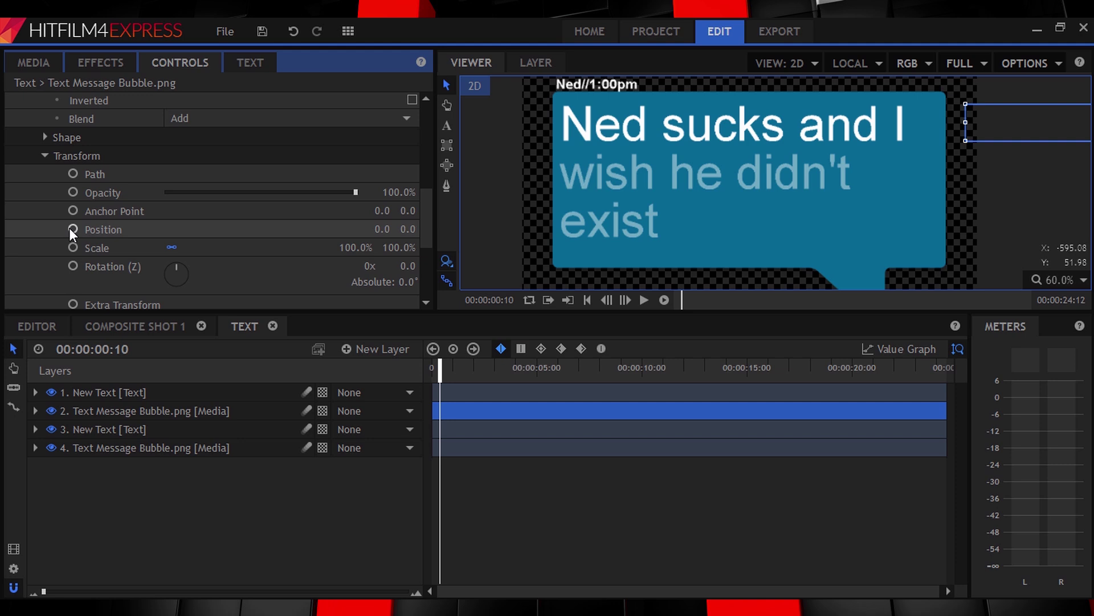
left_click(72, 231)
left_click(625, 299)
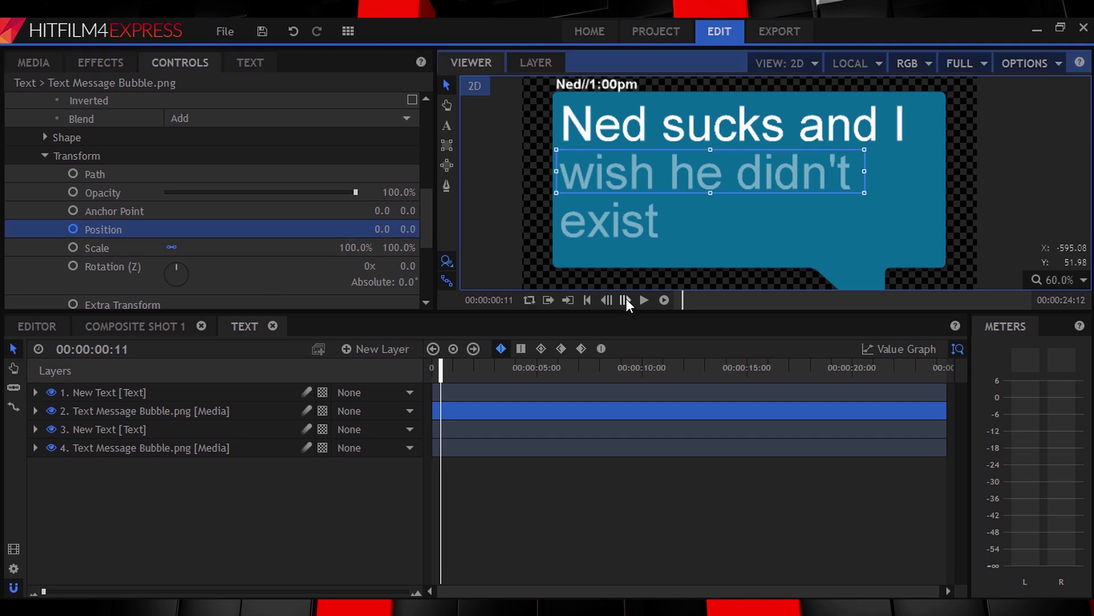
left_click(625, 299)
left_click(625, 299)
left_click_drag(382, 229, 411, 229)
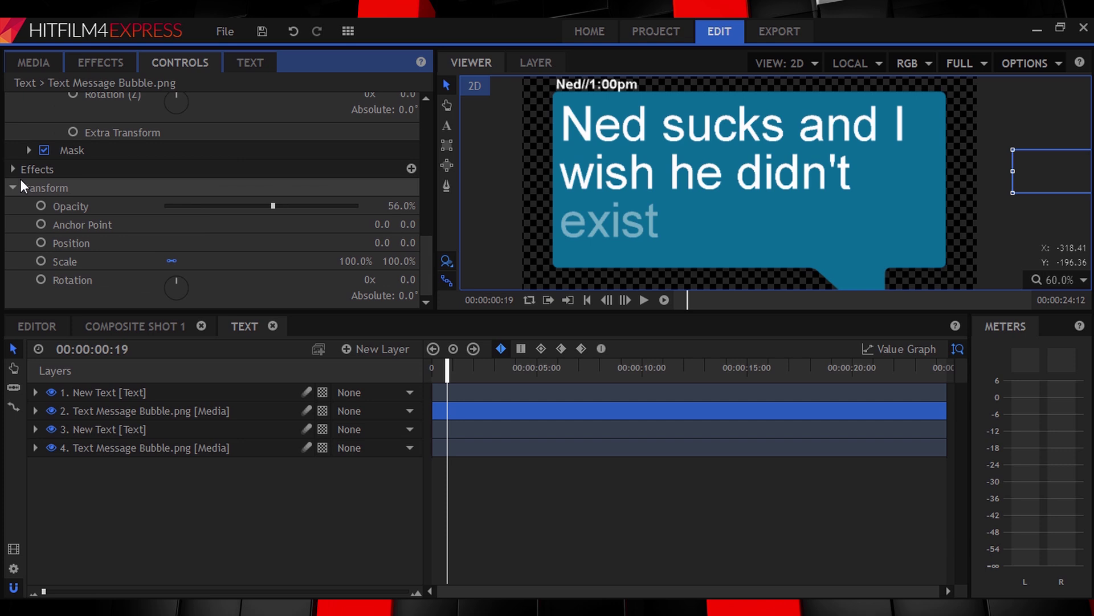
left_click(625, 299)
left_click(625, 299)
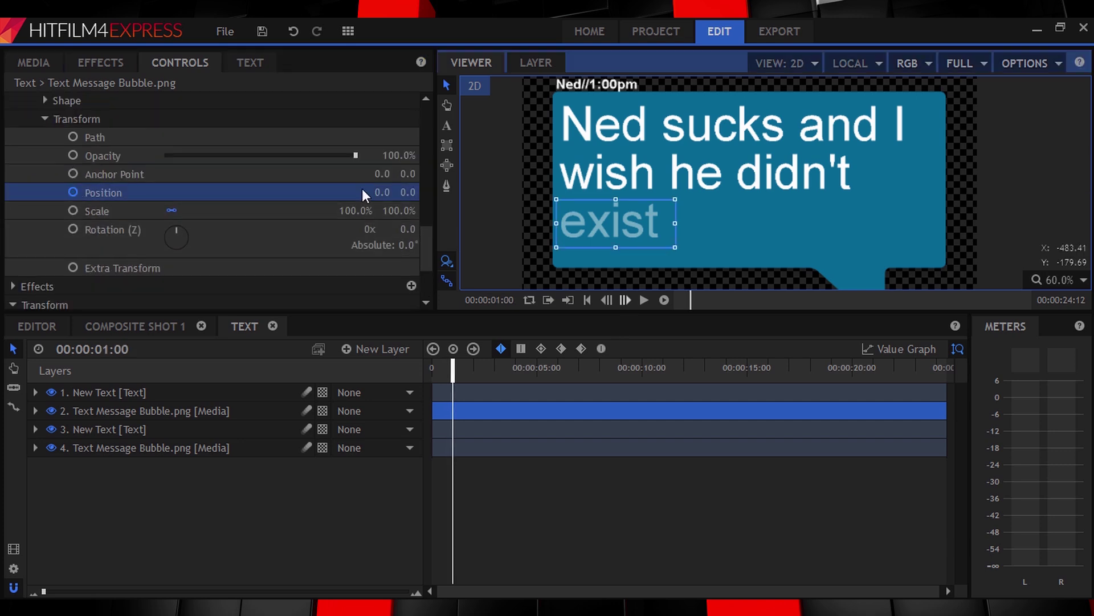
left_click_drag(379, 192, 422, 192)
- Fit the whole frame in the viewer and switch to Composite Shot 1 with the webcam footage
left_click(1059, 280)
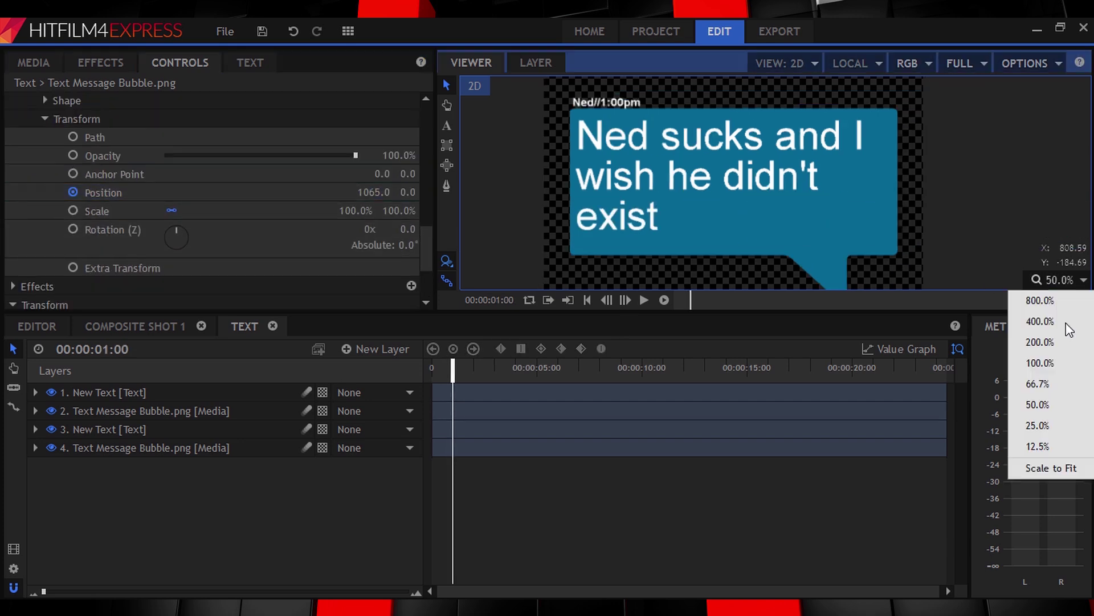
left_click(1045, 525)
scroll(261, 194, "up", 3)
left_click(96, 405)
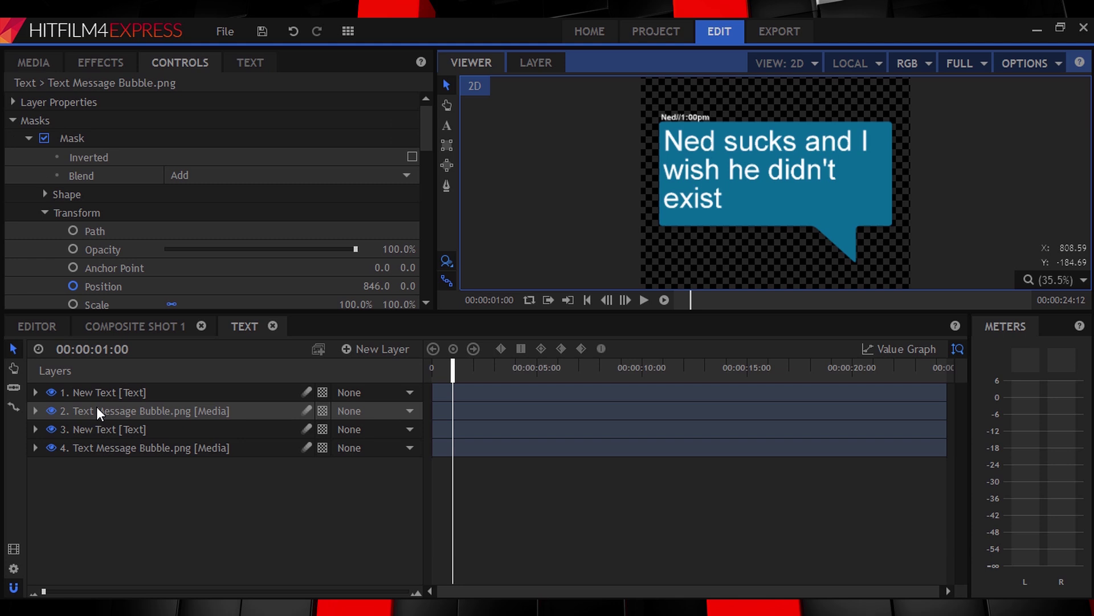
left_click(13, 120)
left_click(315, 175)
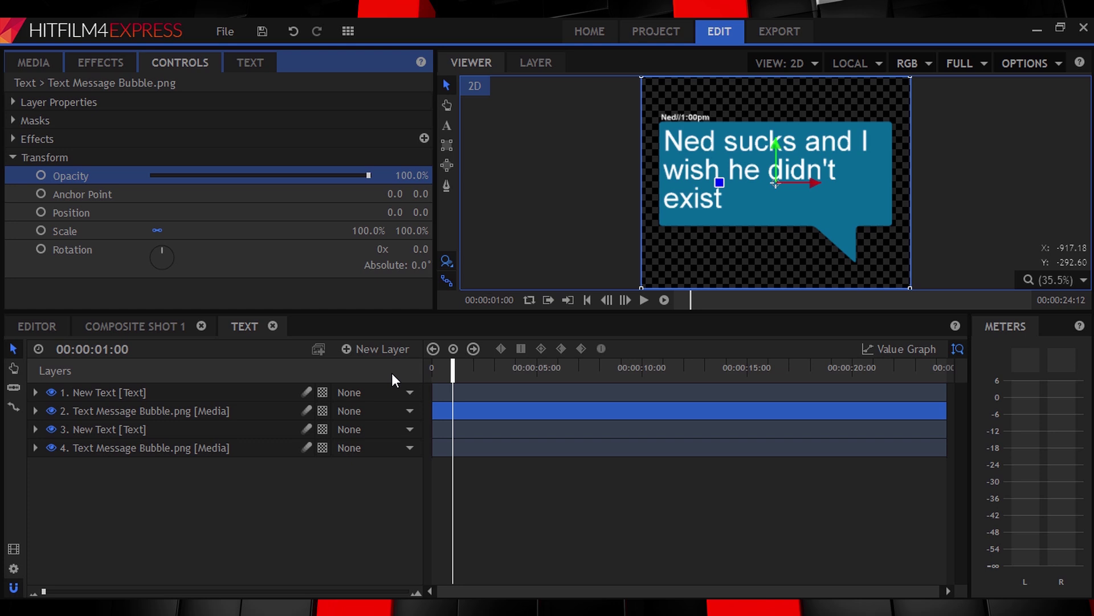
left_click(144, 329)
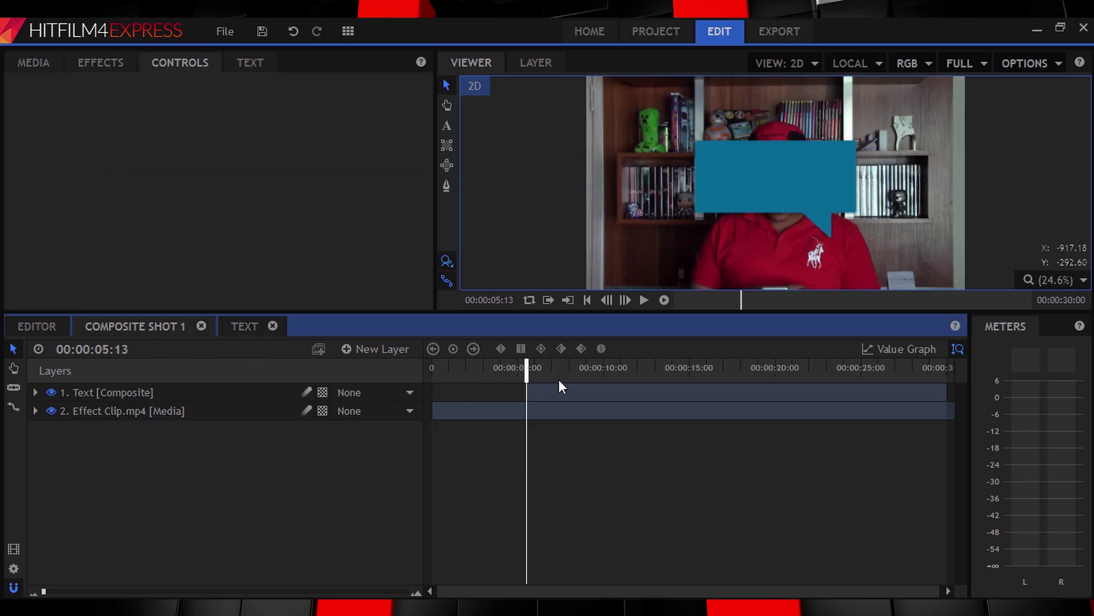
- Set the Text composite layer's anchor point to 376, 193
left_click(150, 391)
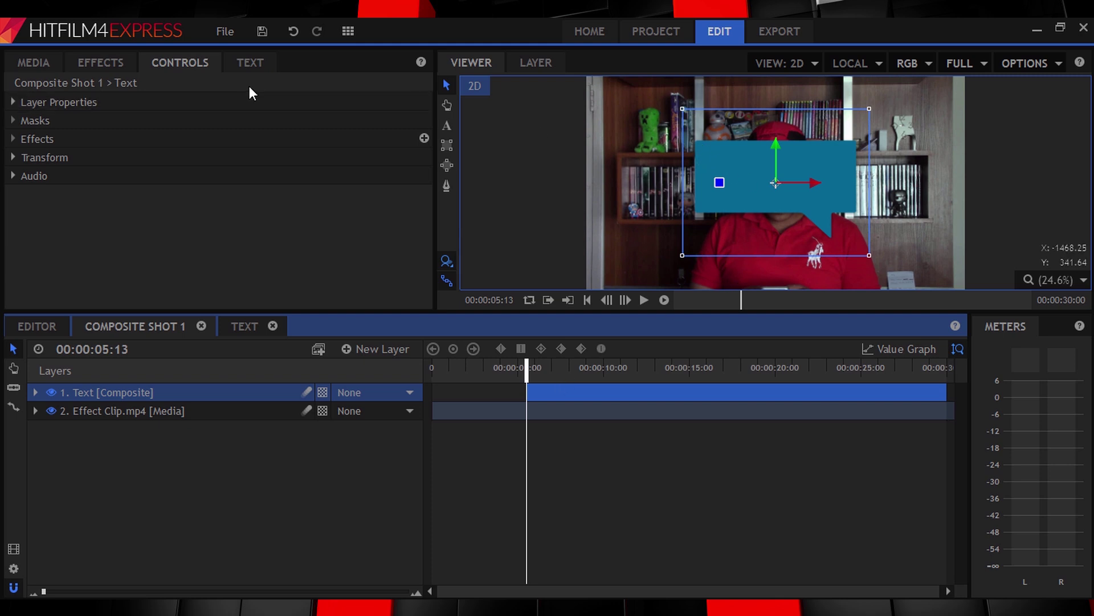
left_click(13, 158)
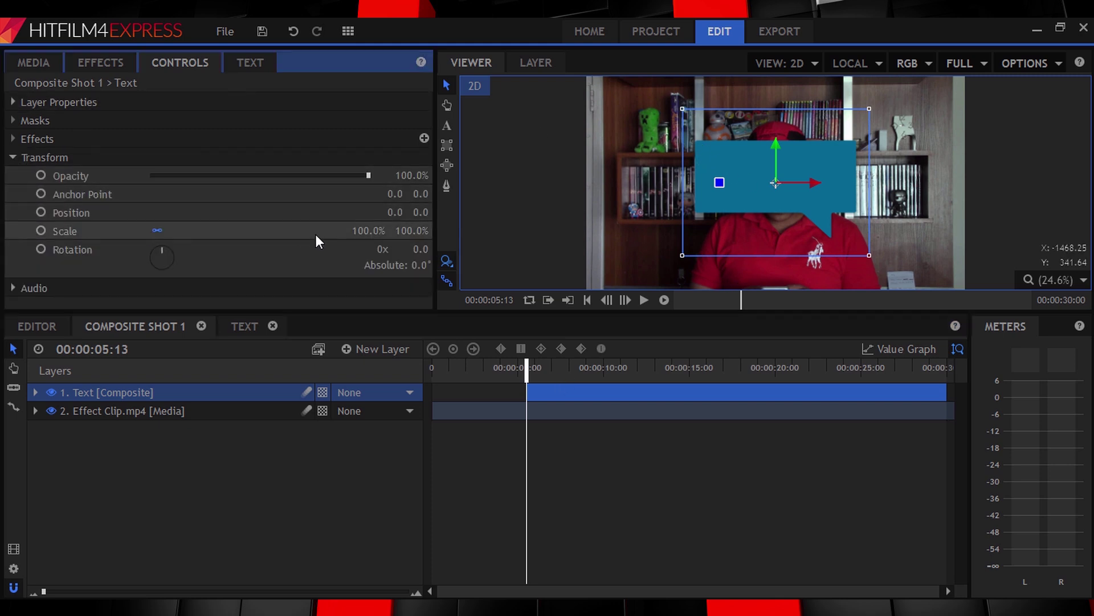
left_click_drag(395, 194, 342, 194)
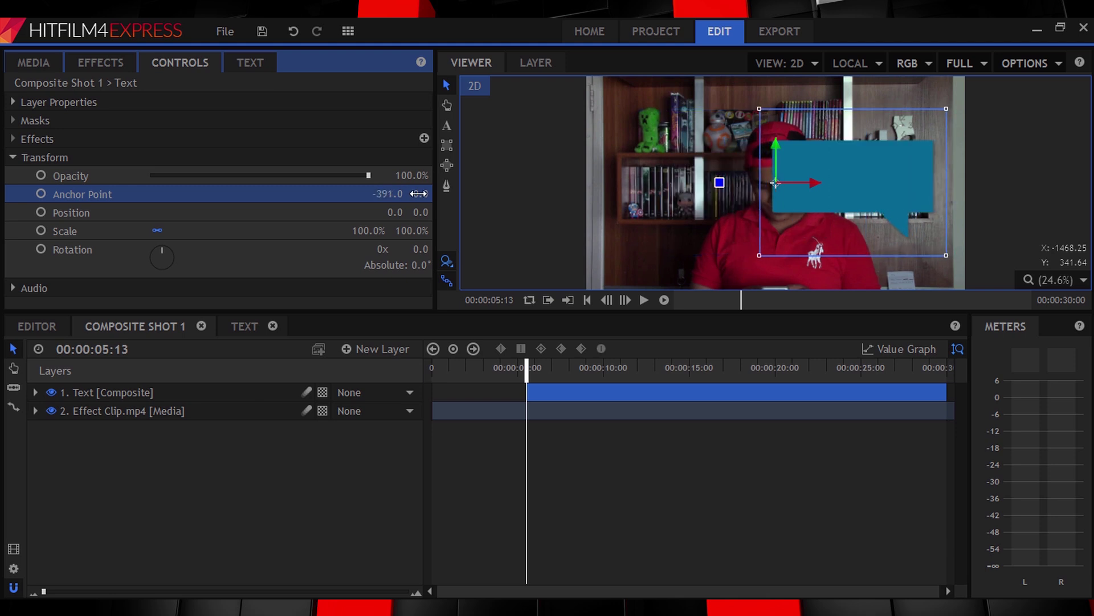
type("173")
key("Return")
type("376")
key("Return")
key("Tab")
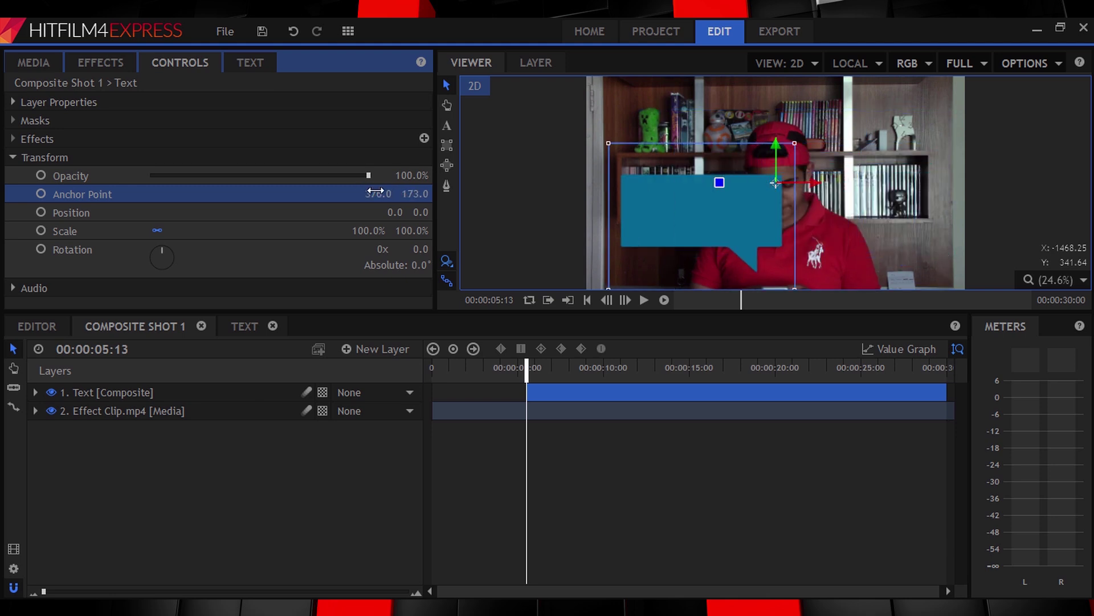
type("193")
key("Return")
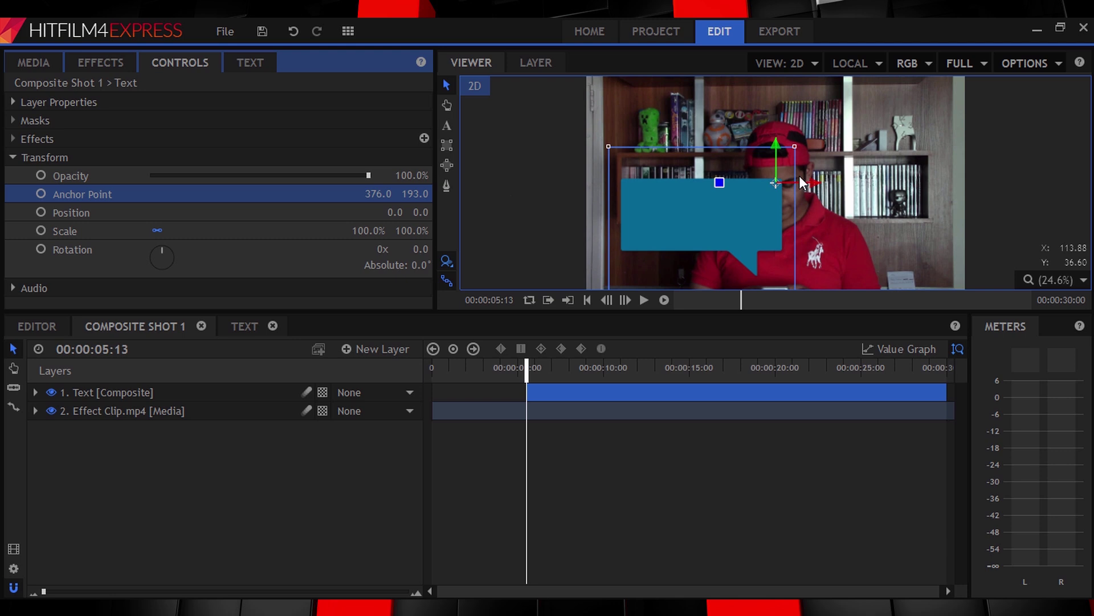
- Scale the bubble to about 54% and move it over the shelves at upper left
left_click_drag(366, 230, 342, 231)
left_click_drag(764, 185, 714, 150)
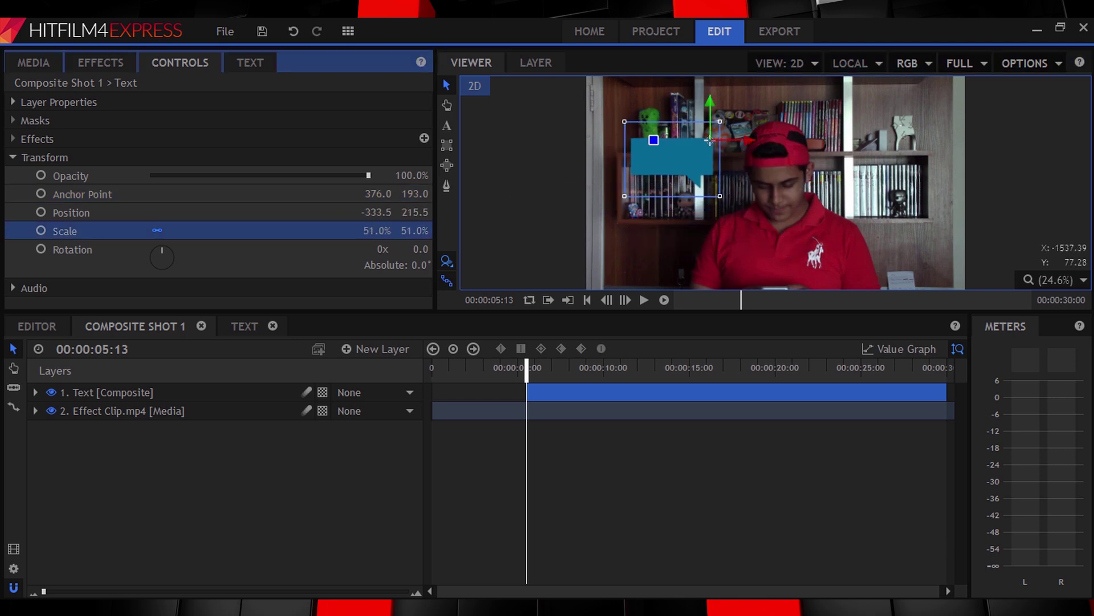
left_click_drag(377, 231, 356, 230)
left_click_drag(667, 165, 663, 166)
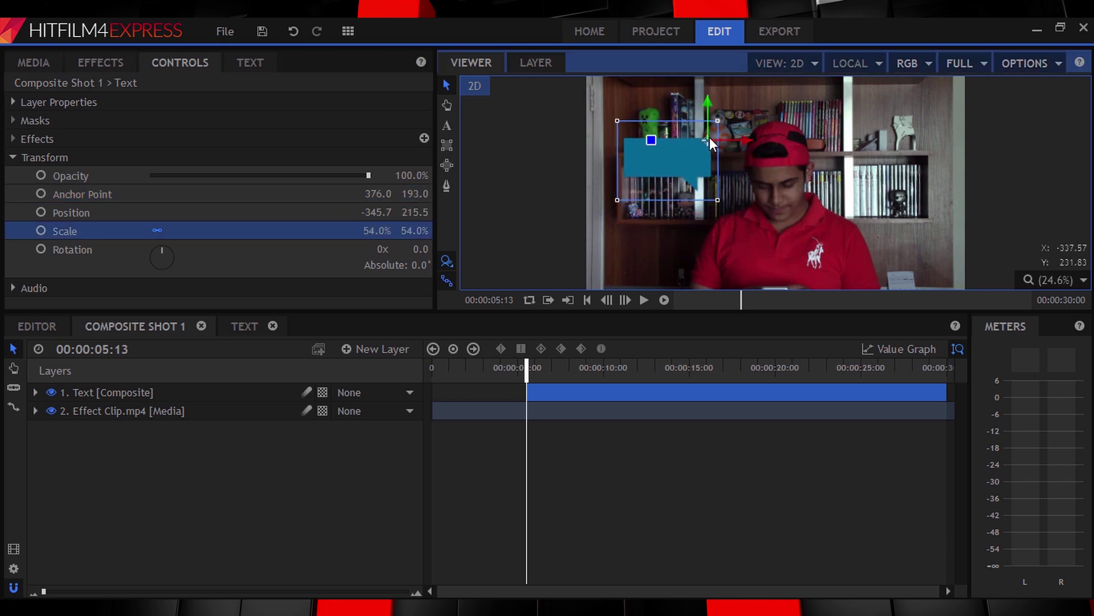
- Keyframe the bubble's scale from 0% at 05:13 to 55% at 05:18
left_click(41, 230)
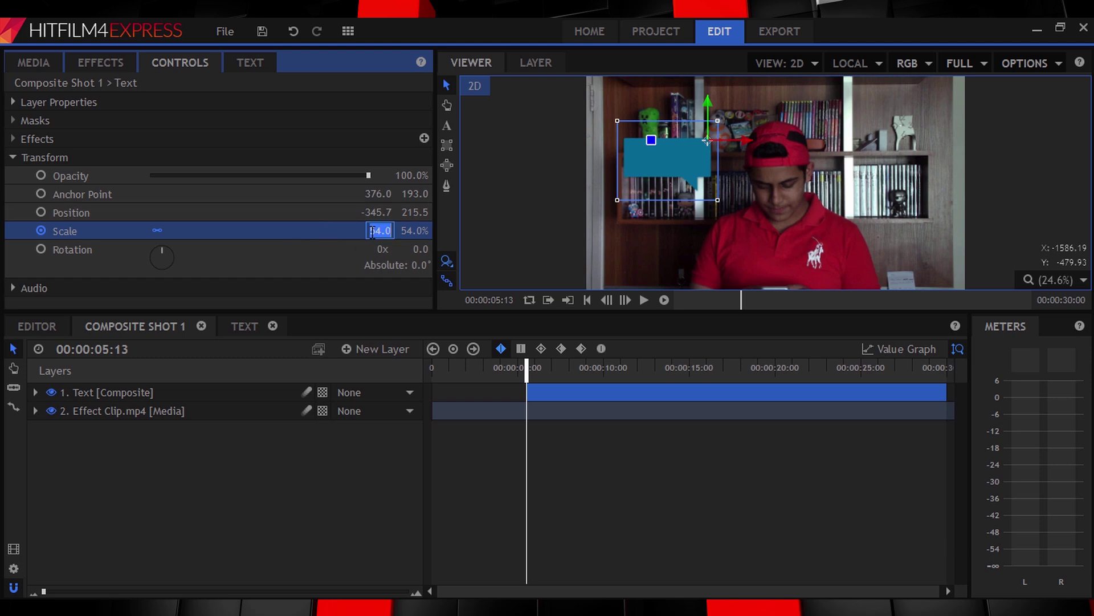
left_click(372, 230)
type("0")
key("Return")
left_click(623, 301)
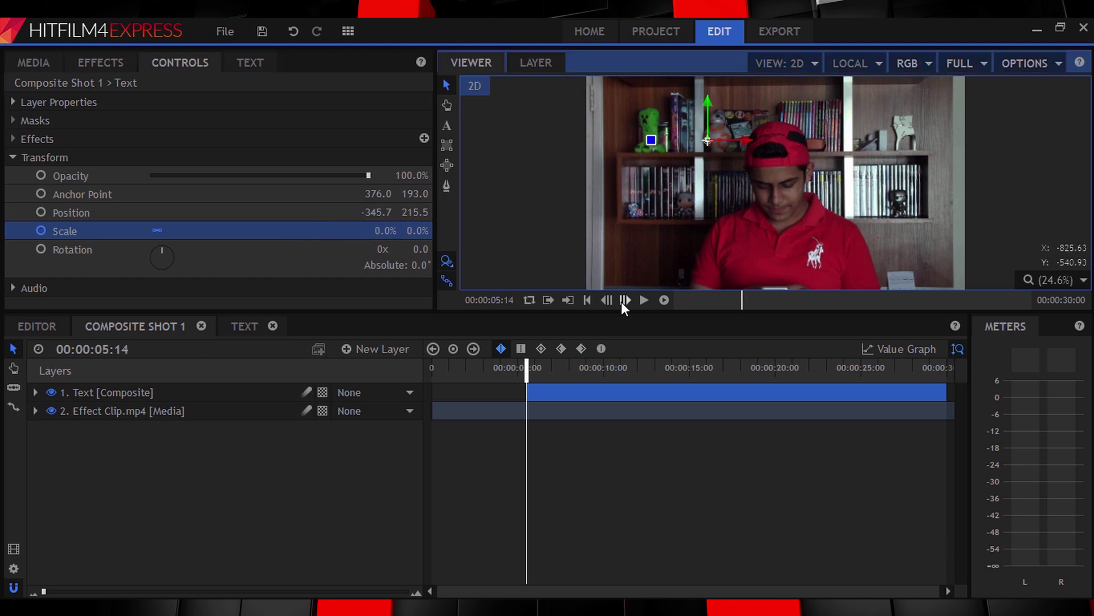
left_click(623, 301)
left_click(623, 301)
left_click(623, 301)
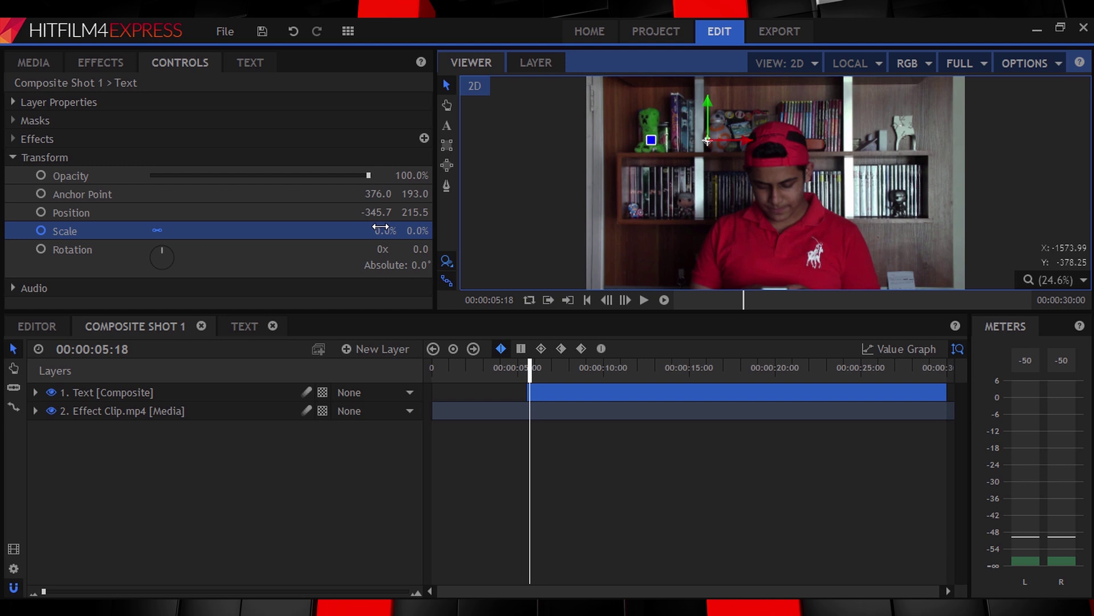
left_click(377, 230)
type("55")
key("Return")
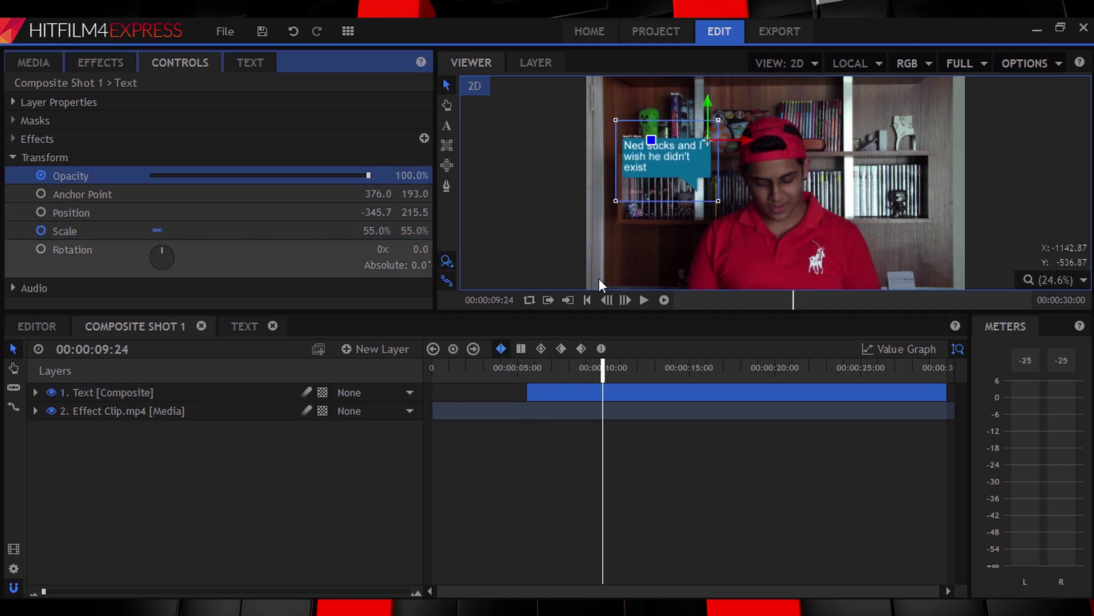
- At 10:06, shift the bubble's vertical position and fade its opacity to 0%
left_click(626, 301)
left_click(625, 300)
left_click(625, 300)
left_click(625, 301)
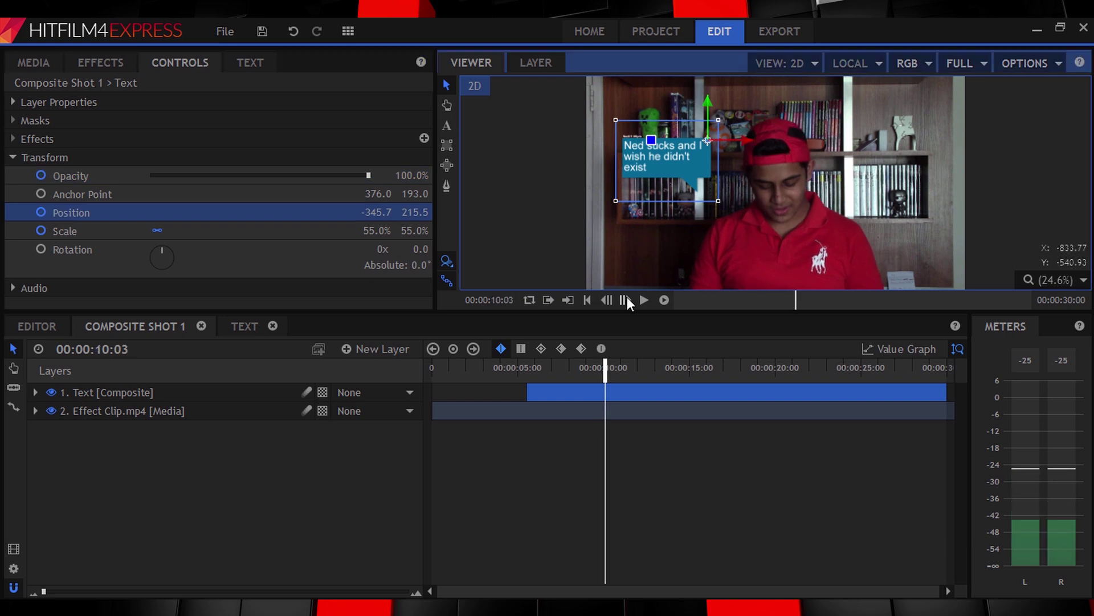
left_click(625, 300)
left_click(625, 300)
left_click(626, 300)
left_click_drag(667, 154, 667, 174)
left_click_drag(368, 175, 153, 175)
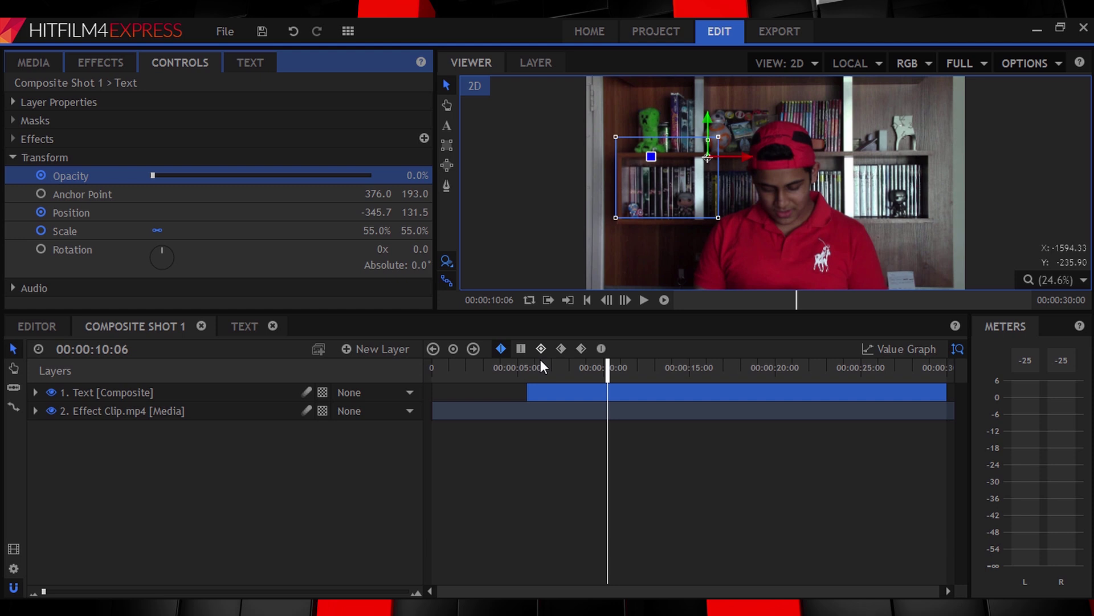
- Select all four layers in the Text composite, then return to the main composite shot
left_click(244, 327)
left_click_drag(288, 499, 305, 392)
left_click(158, 328)
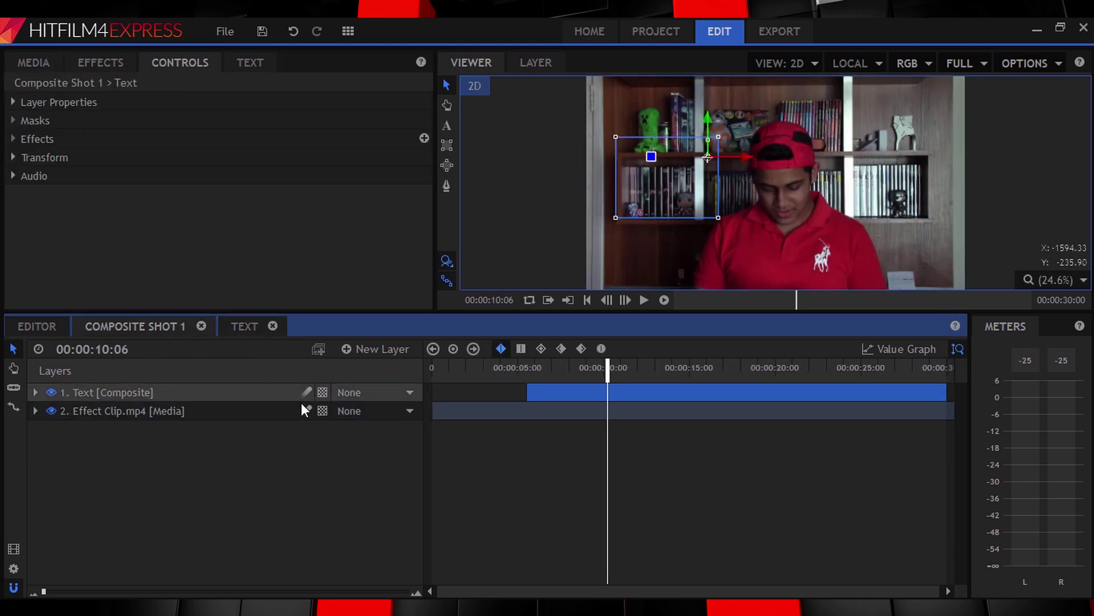